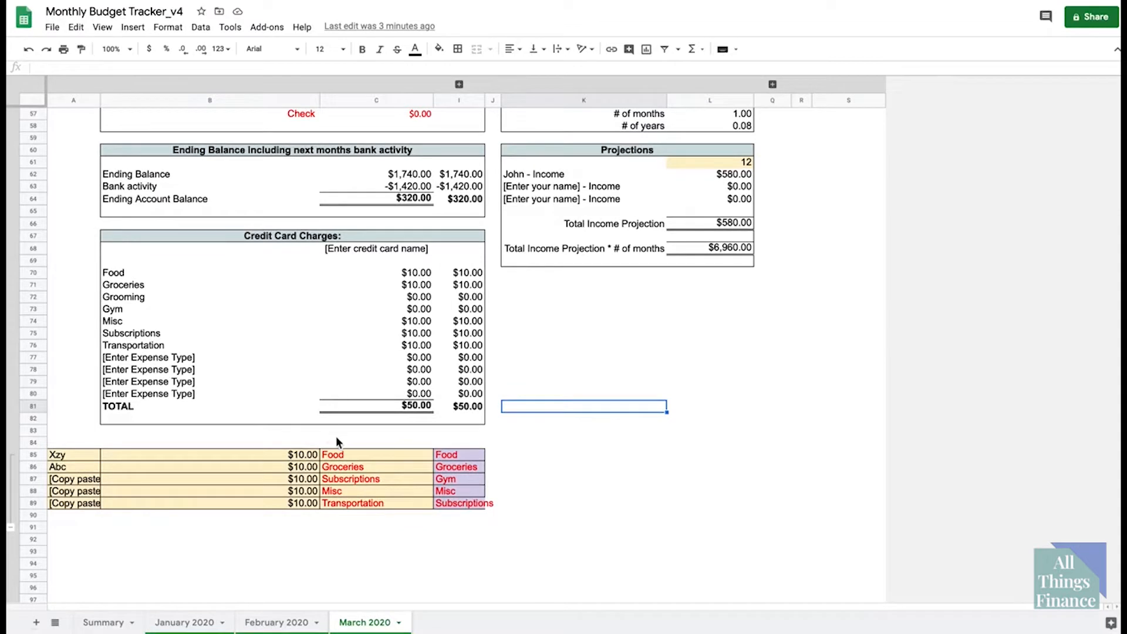
# Review the charge category assignments and the Credit Card Charges table on the March 2020 sheet.
pyautogui.moveTo(339, 452); pyautogui.dragTo(337, 505)
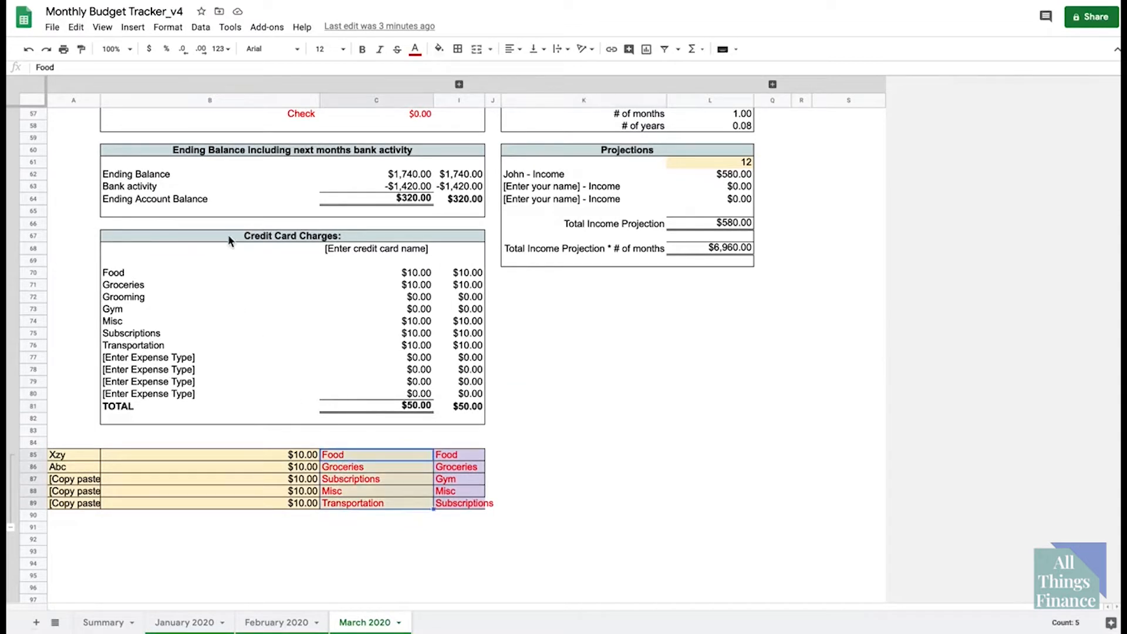
pyautogui.moveTo(229, 239); pyautogui.dragTo(230, 436)
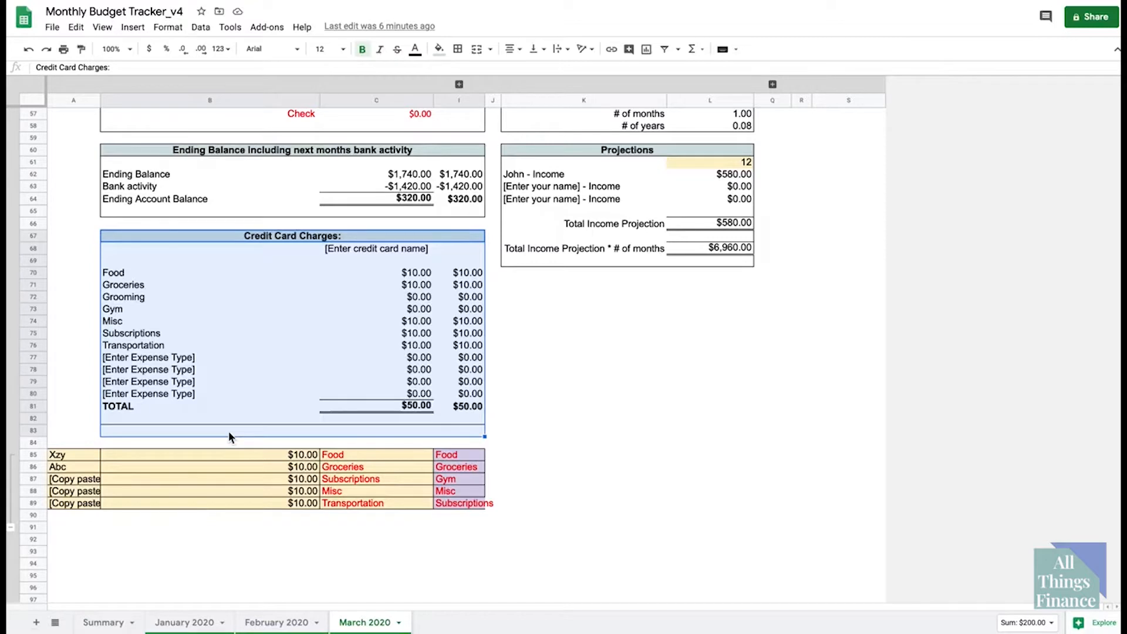
# Open the Summary sheet and review the Expense Tracking categories and the February Mortgage / Rent formula.
pyautogui.click(102, 622)
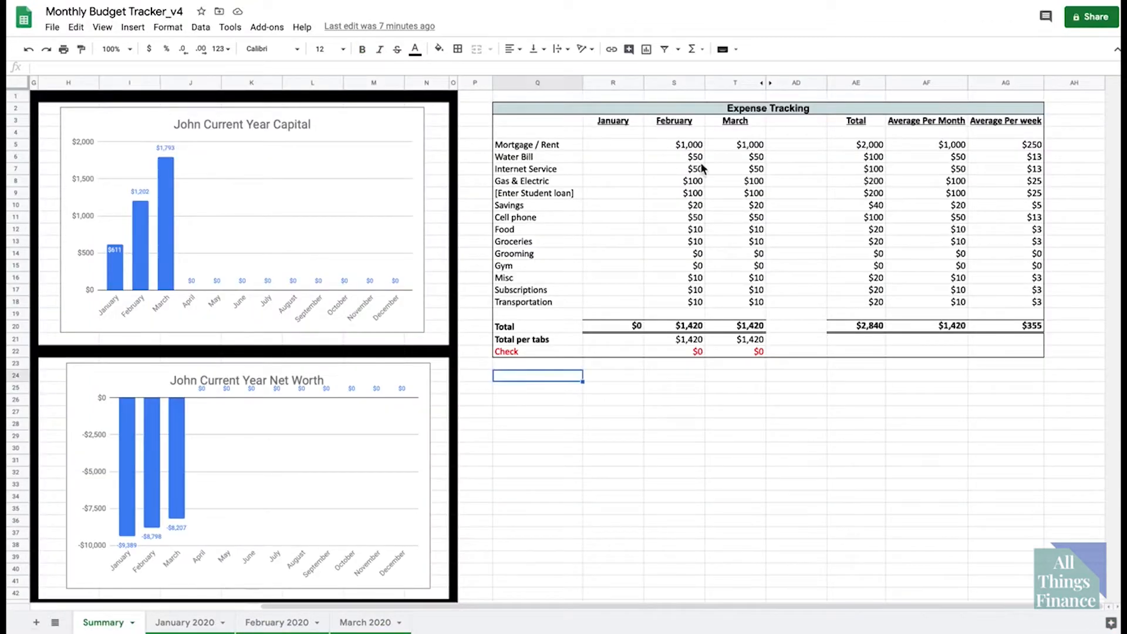
pyautogui.click(654, 463)
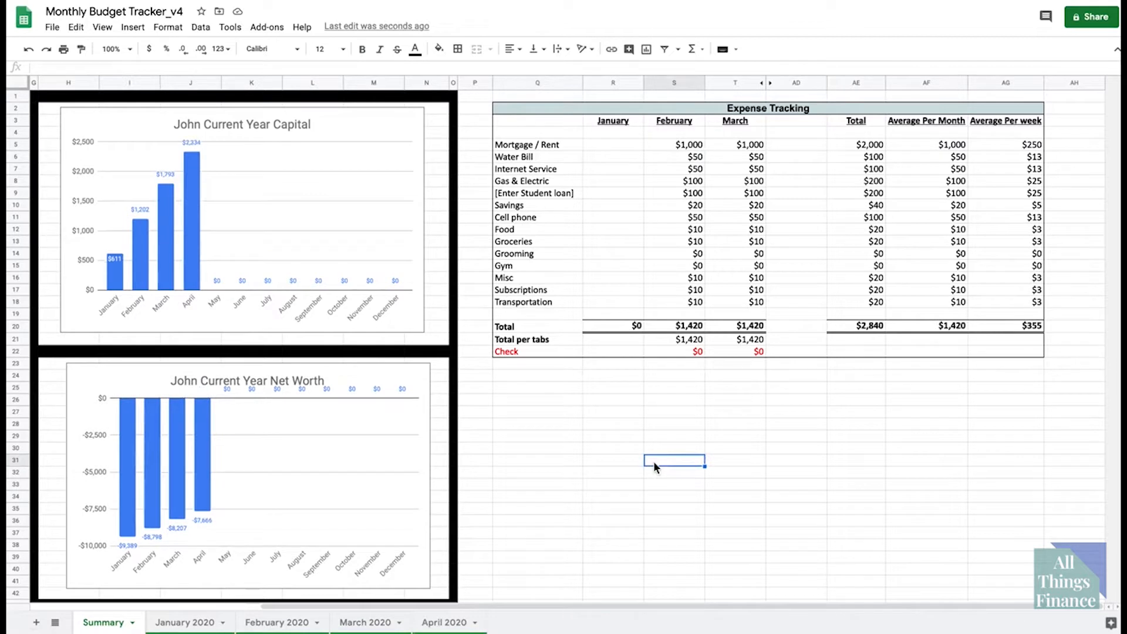
pyautogui.moveTo(511, 229); pyautogui.dragTo(526, 302)
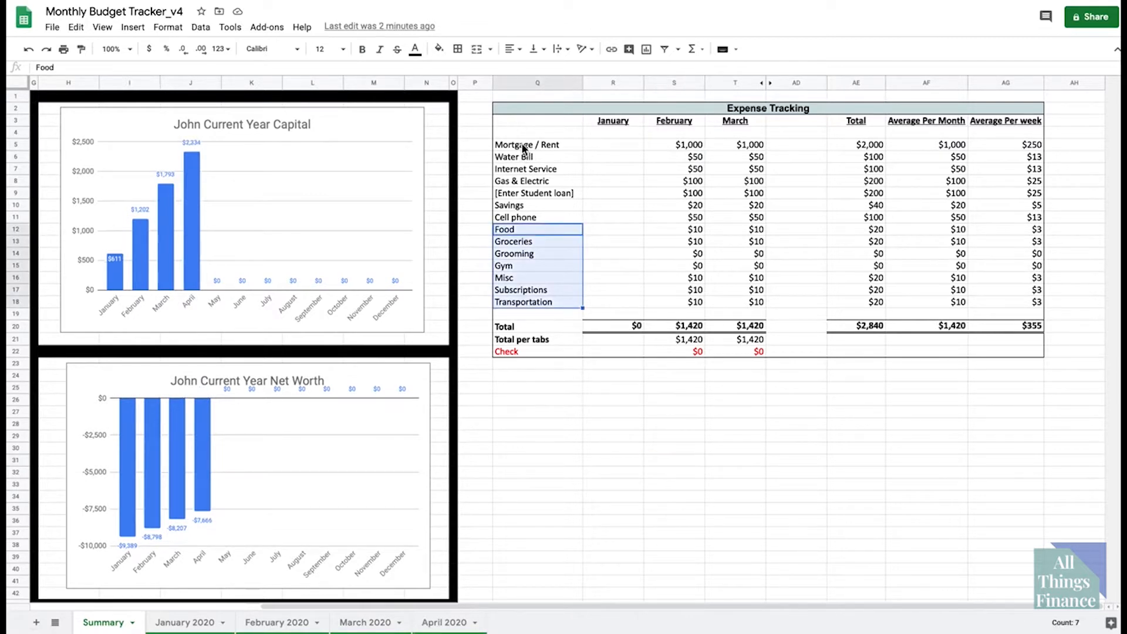
pyautogui.moveTo(521, 143); pyautogui.dragTo(523, 307)
pyautogui.click(666, 147)
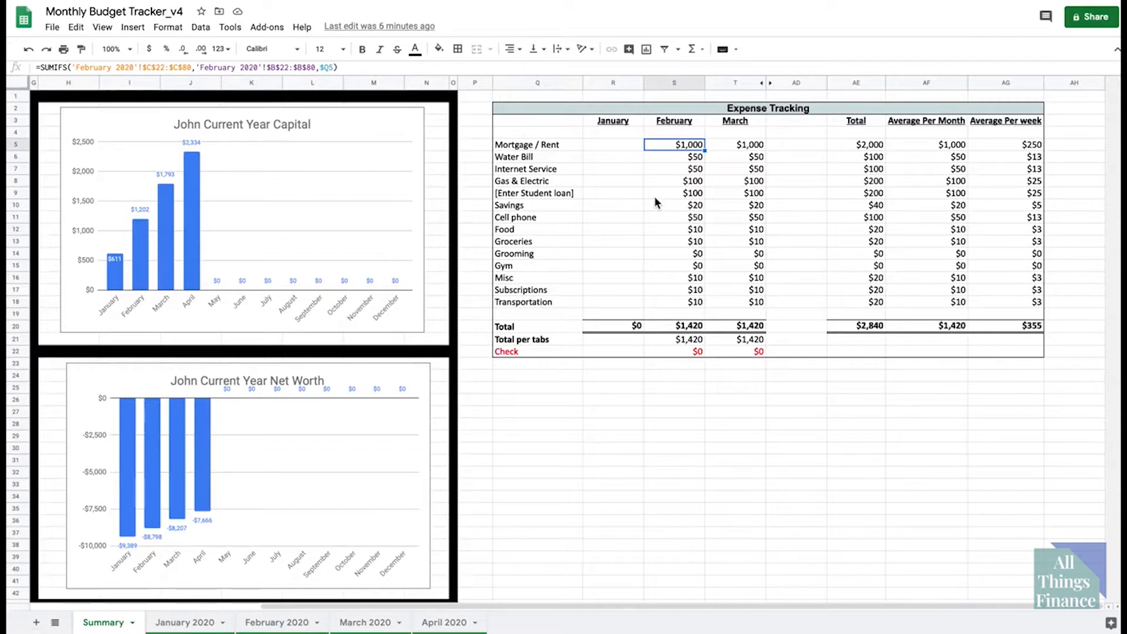
# Inspect the Total column's sum formulas in the Expense Tracking table, from Mortgage / Rent through Internet Service.
pyautogui.click(851, 169)
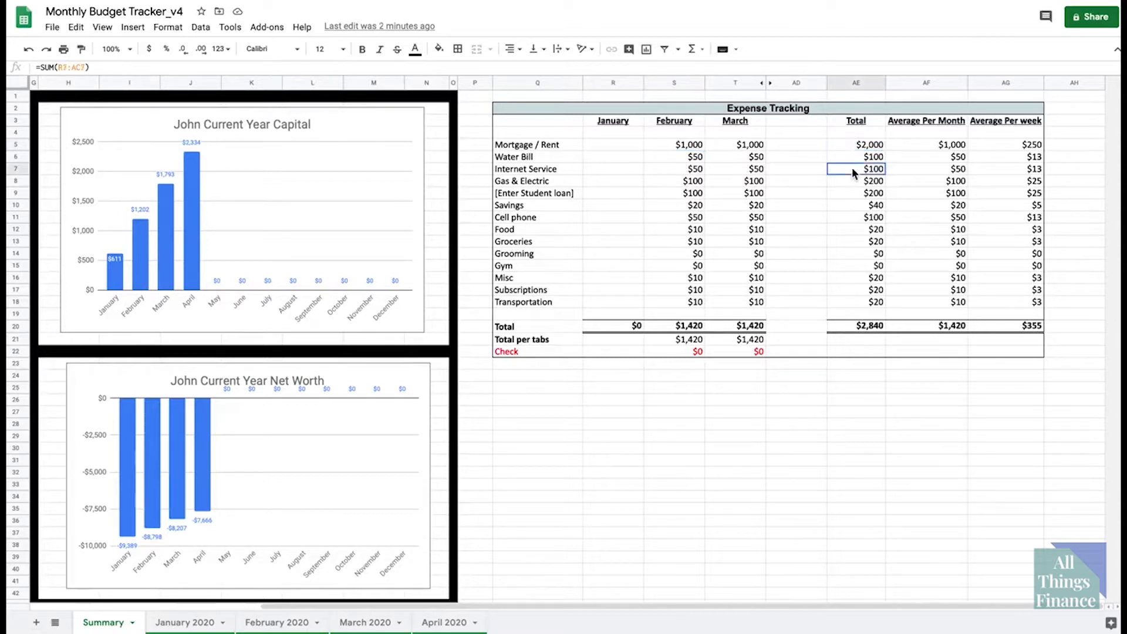
pyautogui.click(865, 145)
pyautogui.press('Return')
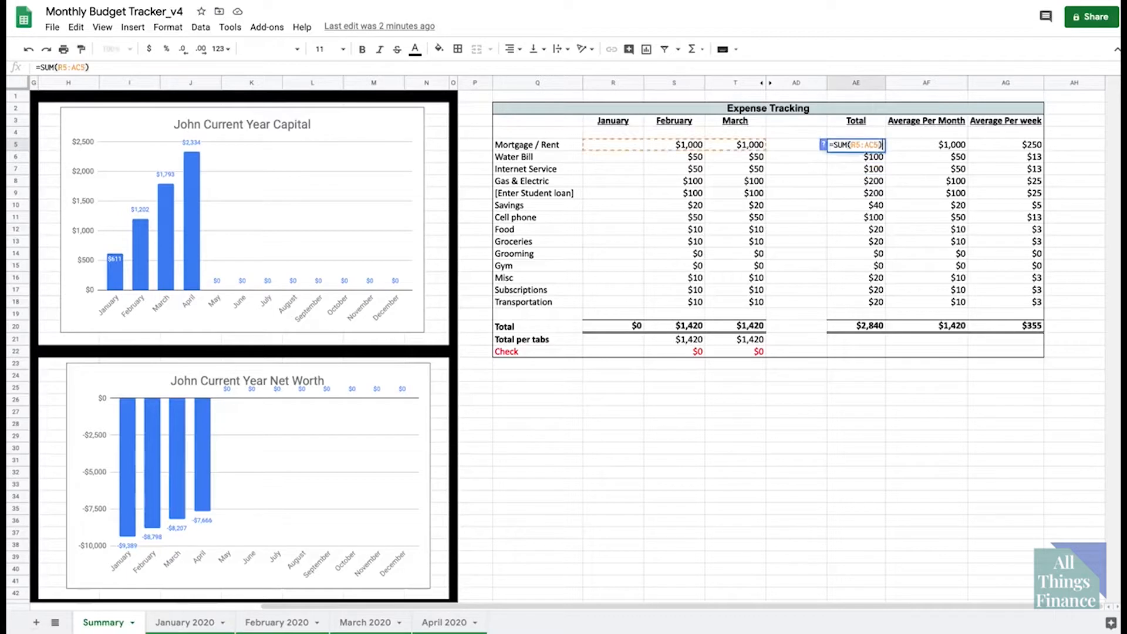
pyautogui.press('Return')
pyautogui.press('Return')
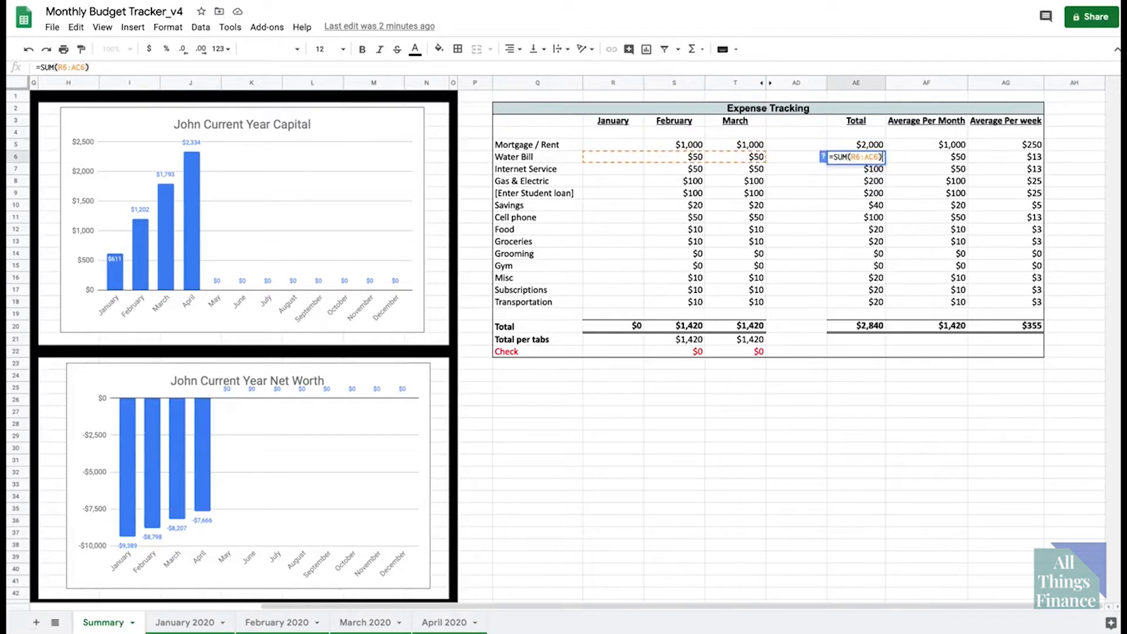
pyautogui.press('Return')
pyautogui.press('Return')
pyautogui.press('Return')
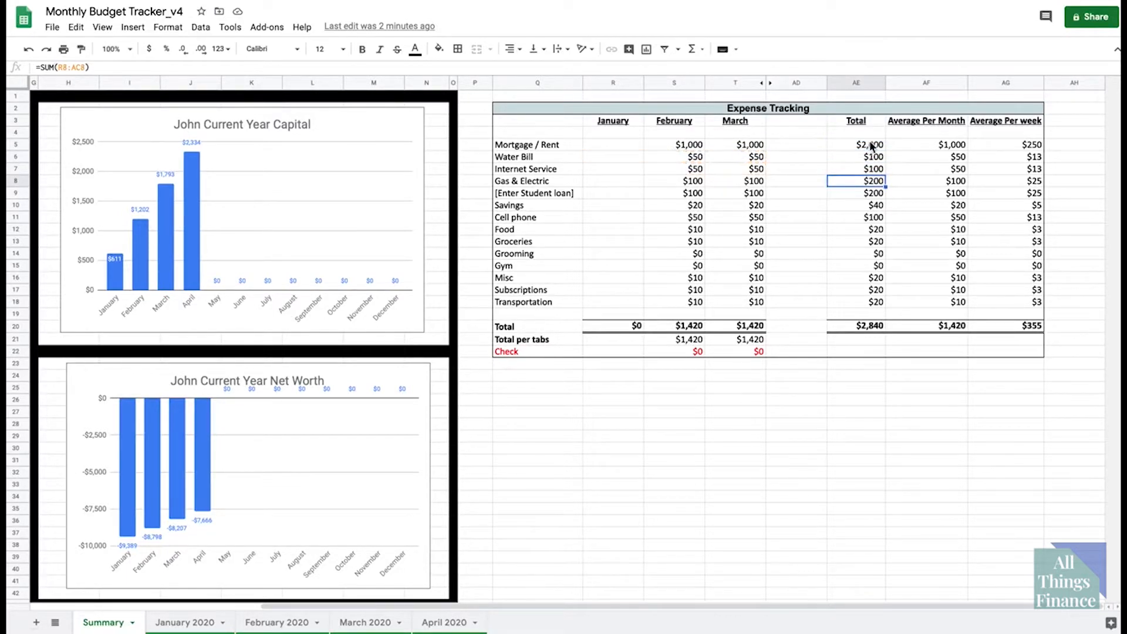
# Inspect the Average Per Month formulas for the first expense rows, starting at Mortgage / Rent.
pyautogui.click(919, 148)
pyautogui.press('Return')
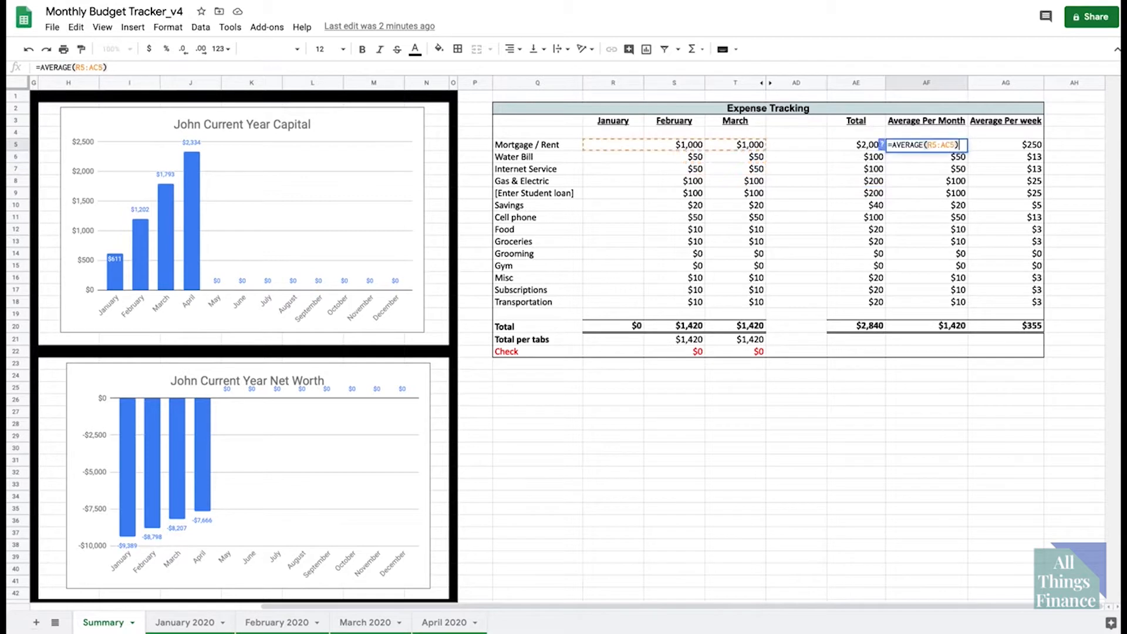
pyautogui.press('Return')
pyautogui.press('Return')
pyautogui.press('Return')
pyautogui.press('Return')
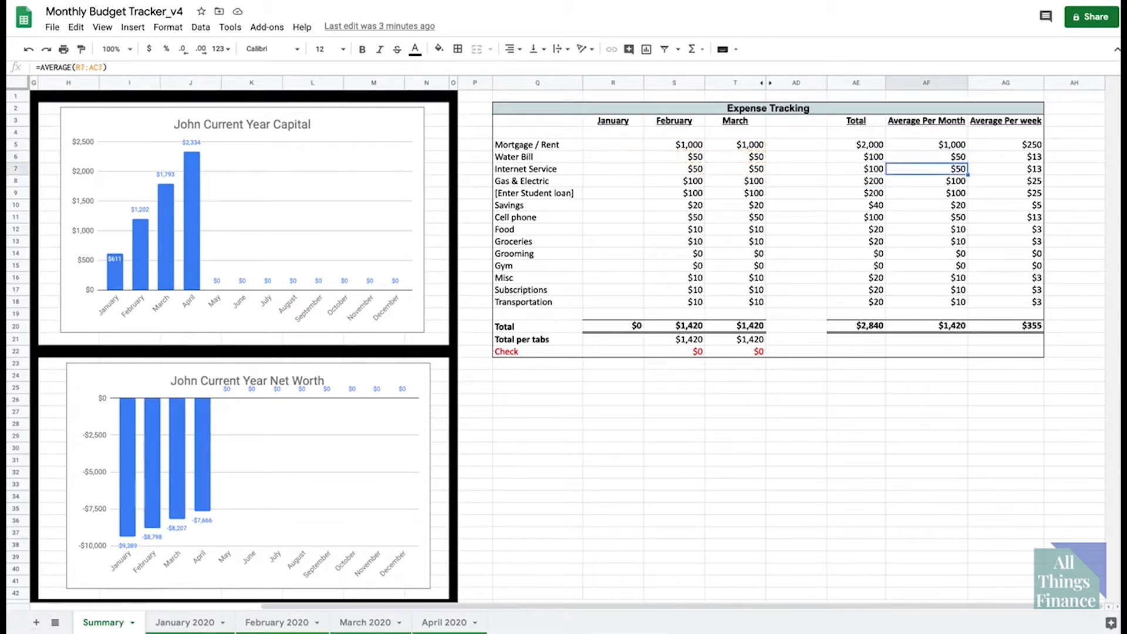
pyautogui.press('Return')
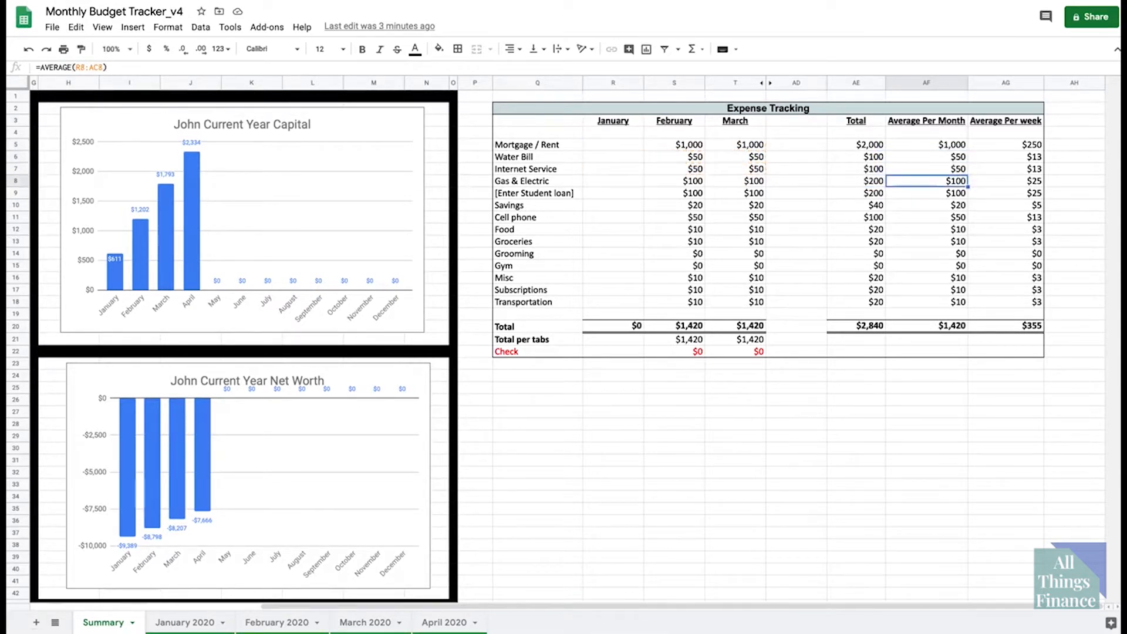
# Inspect the Average Per week formulas from Mortgage / Rent down to the student loan row.
pyautogui.click(1002, 137)
pyautogui.click(1003, 145)
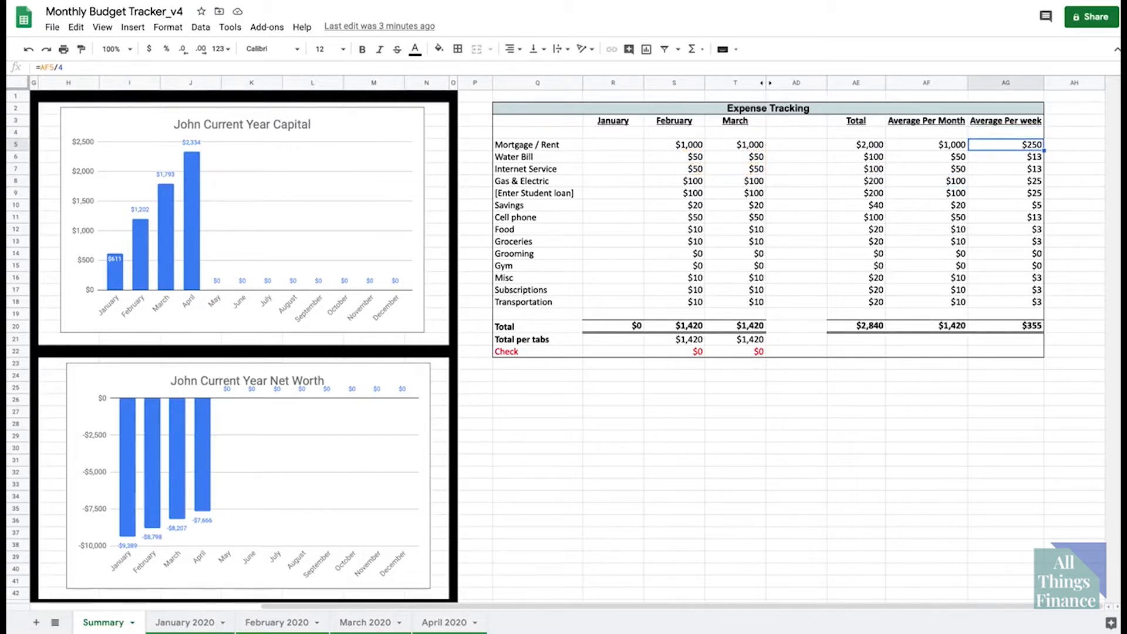
pyautogui.press('Return')
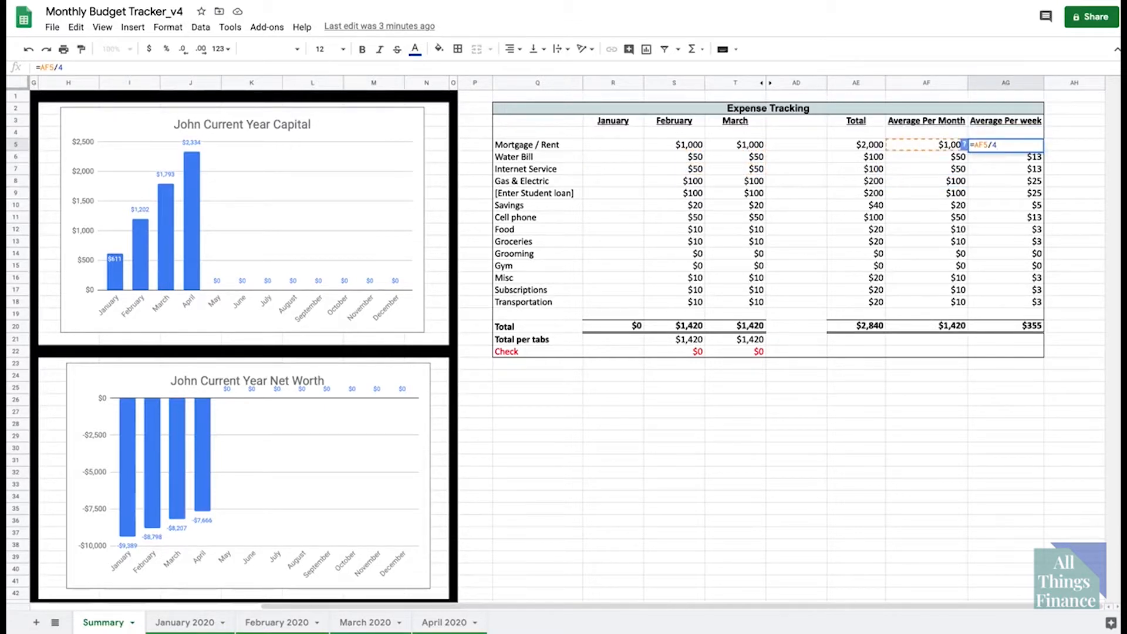
pyautogui.press('Return')
pyautogui.press('Return')
pyautogui.press('Return')
pyautogui.press('Return')
pyautogui.press('Return')
pyautogui.press('Return')
pyautogui.press('Return')
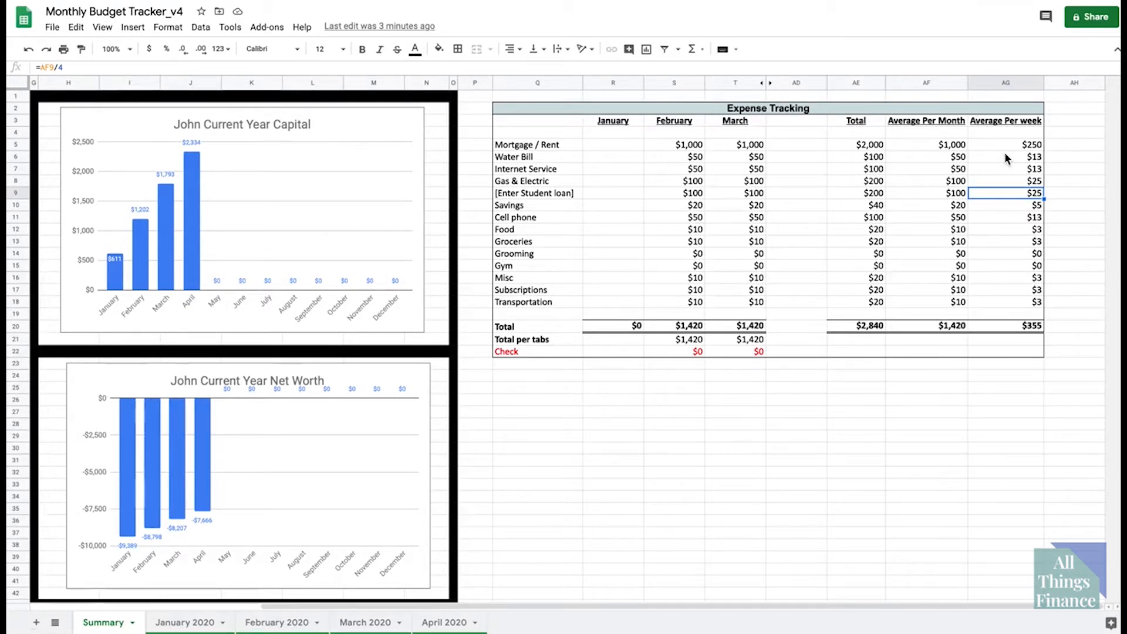
# Review the January to March expense amounts and the formula behind March's Gas & Electric amount.
pyautogui.click(819, 194)
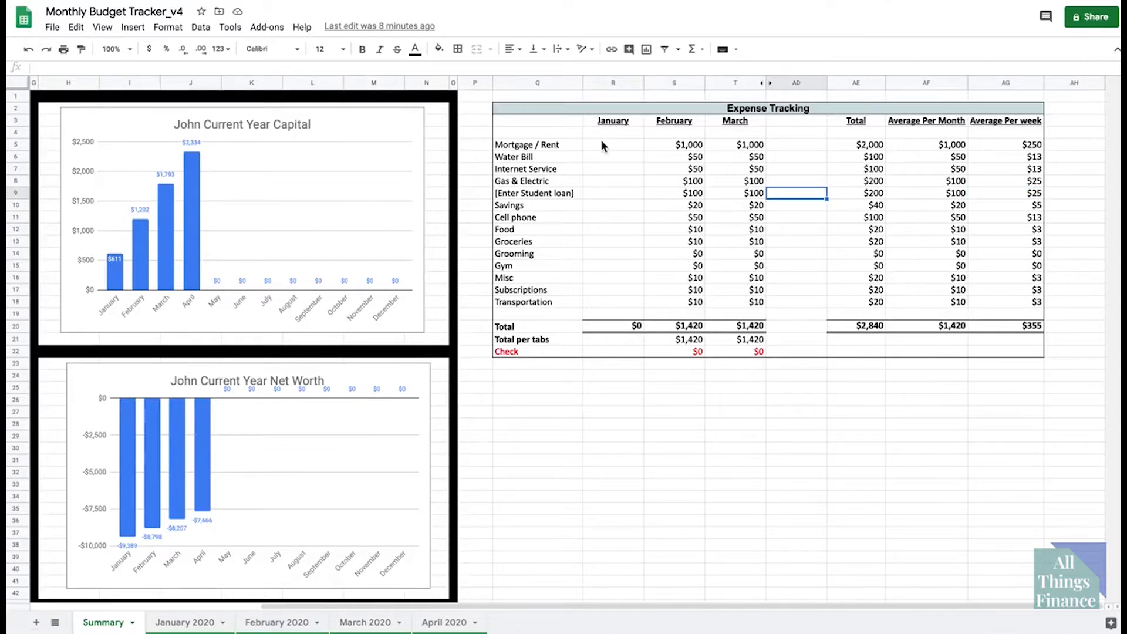
pyautogui.moveTo(602, 141); pyautogui.dragTo(761, 310)
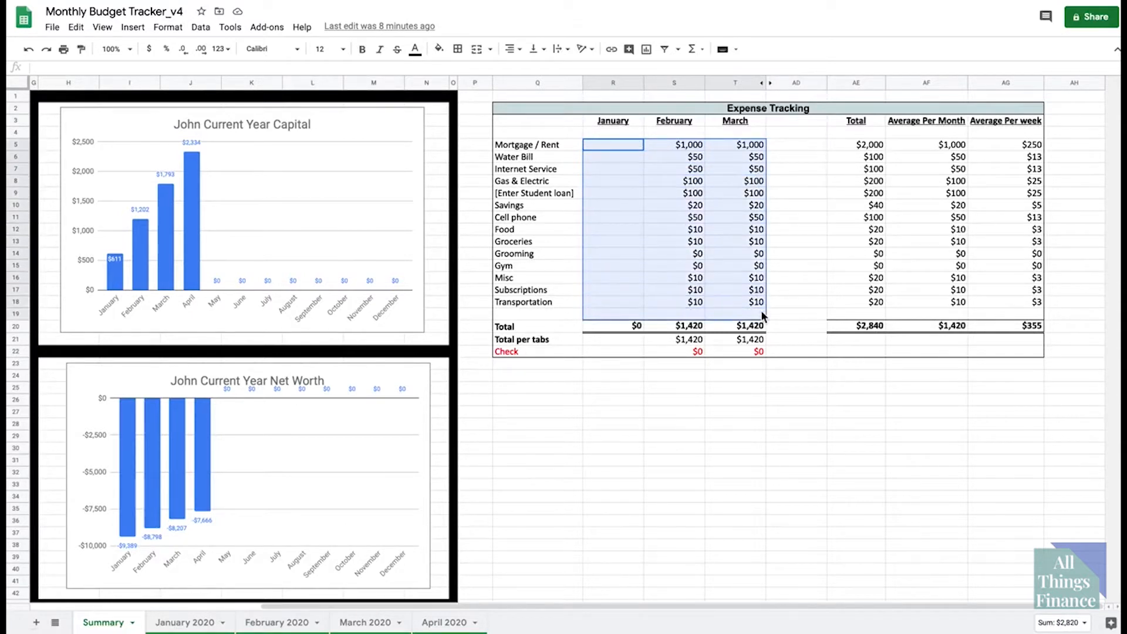
pyautogui.click(709, 186)
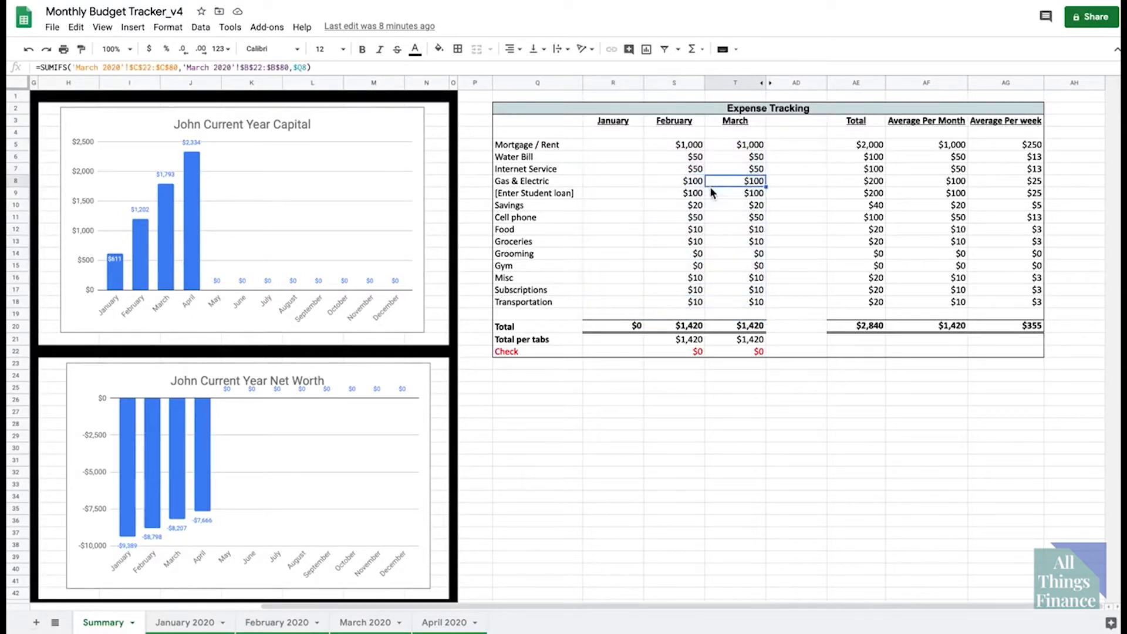
# Try 400 as January's Water Bill, check that row's total and monthly average, and clear the entry again.
pyautogui.click(622, 155)
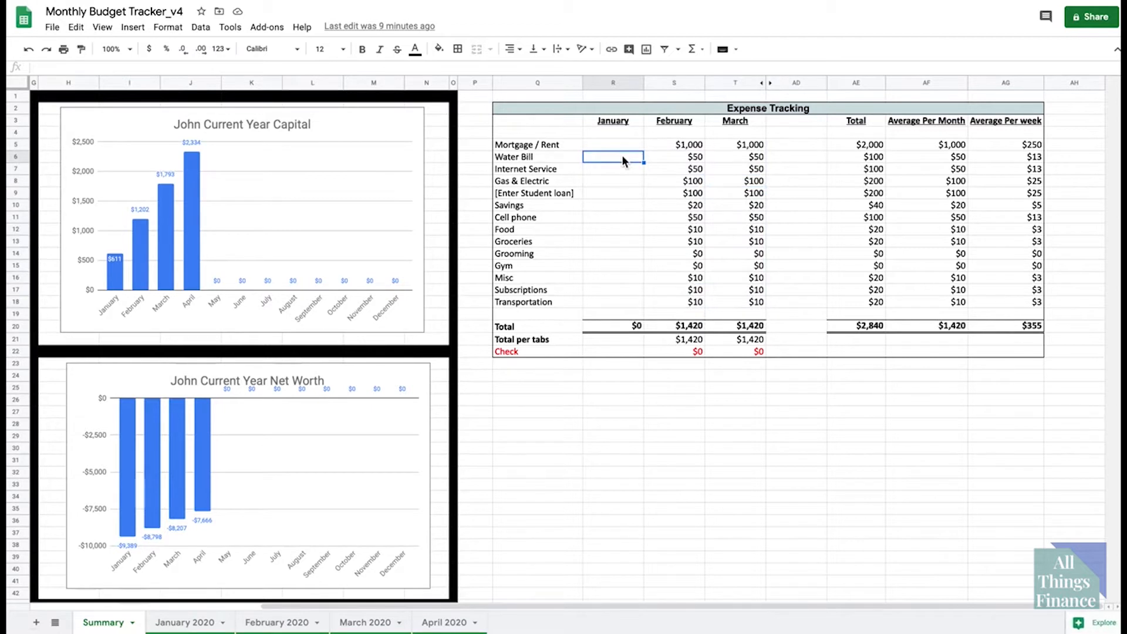
pyautogui.write('400')
pyautogui.press('Return')
pyautogui.click(945, 160)
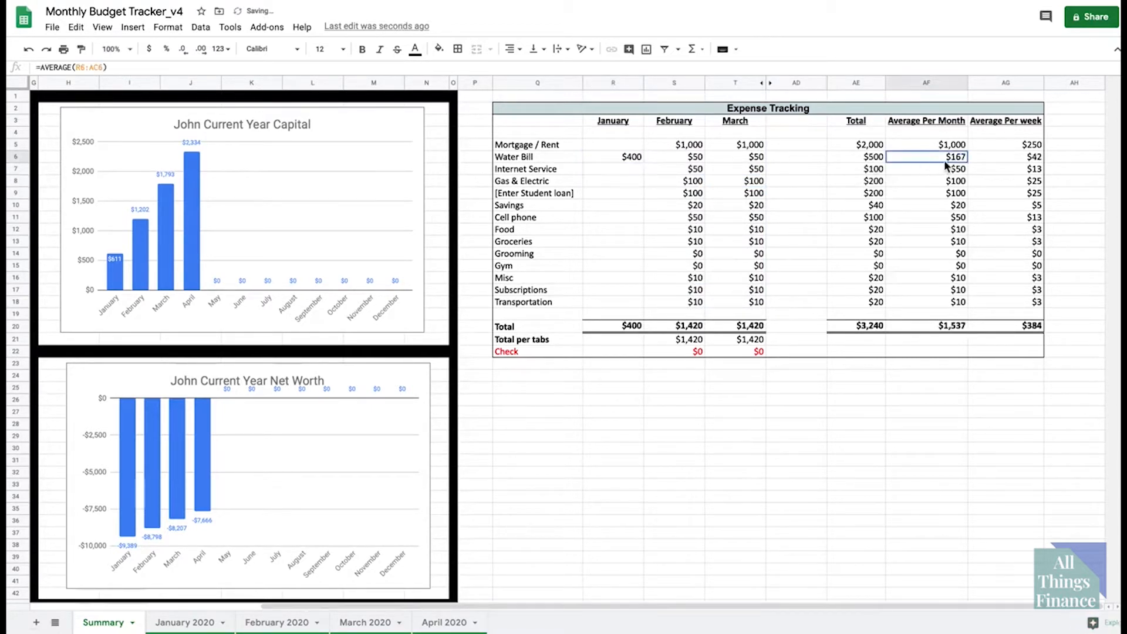
pyautogui.moveTo(946, 163); pyautogui.dragTo(879, 165)
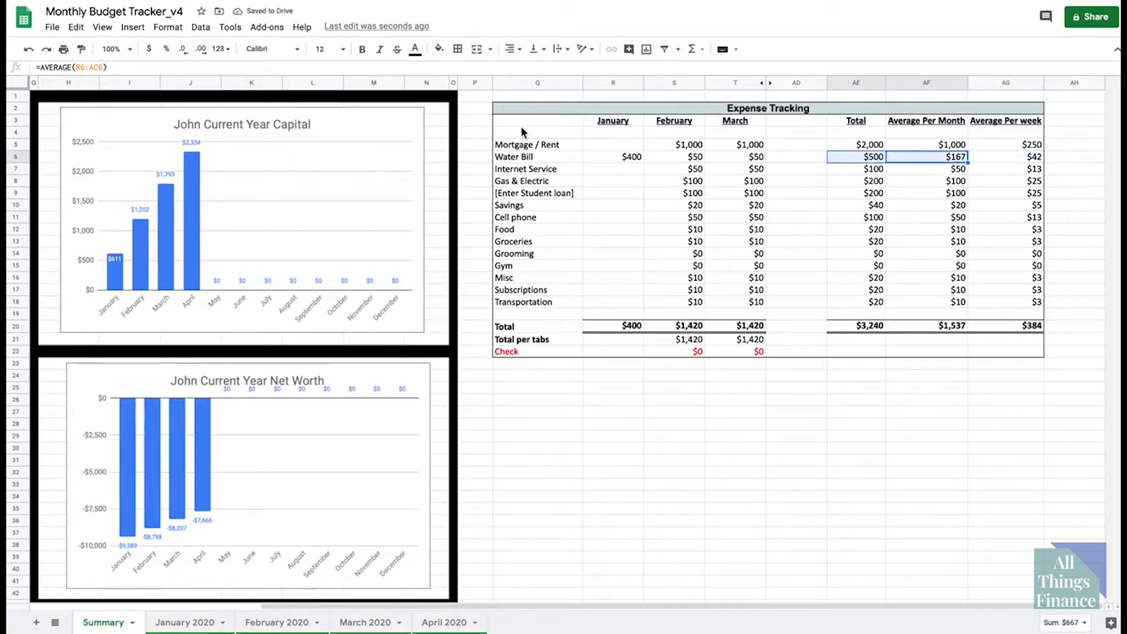
pyautogui.click(619, 157)
pyautogui.press('Delete')
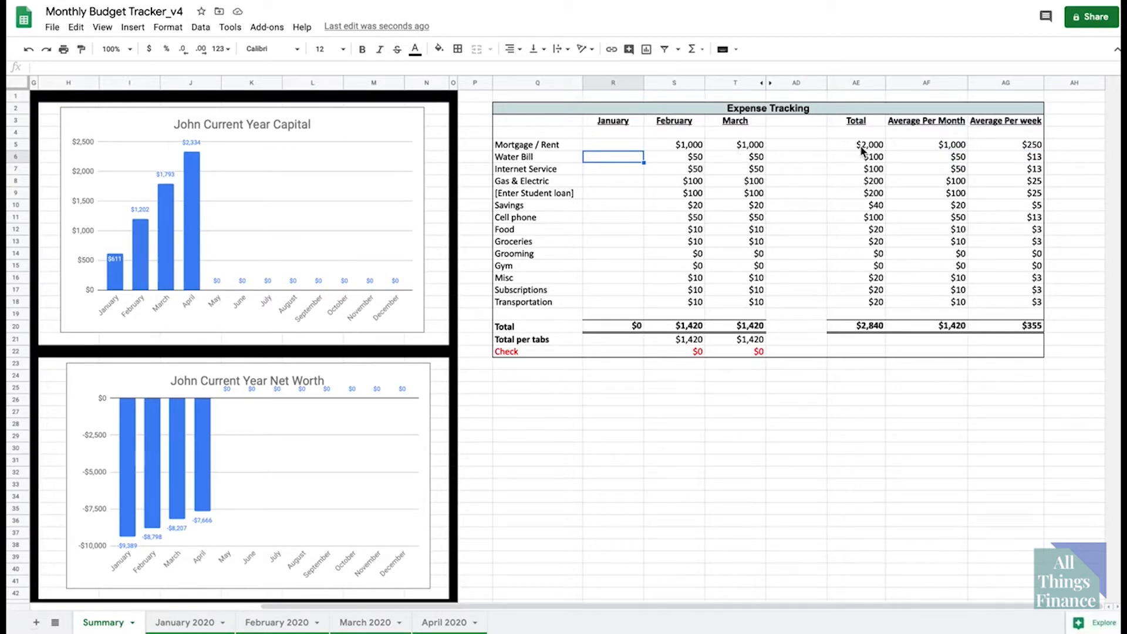
pyautogui.moveTo(868, 147); pyautogui.dragTo(1000, 301)
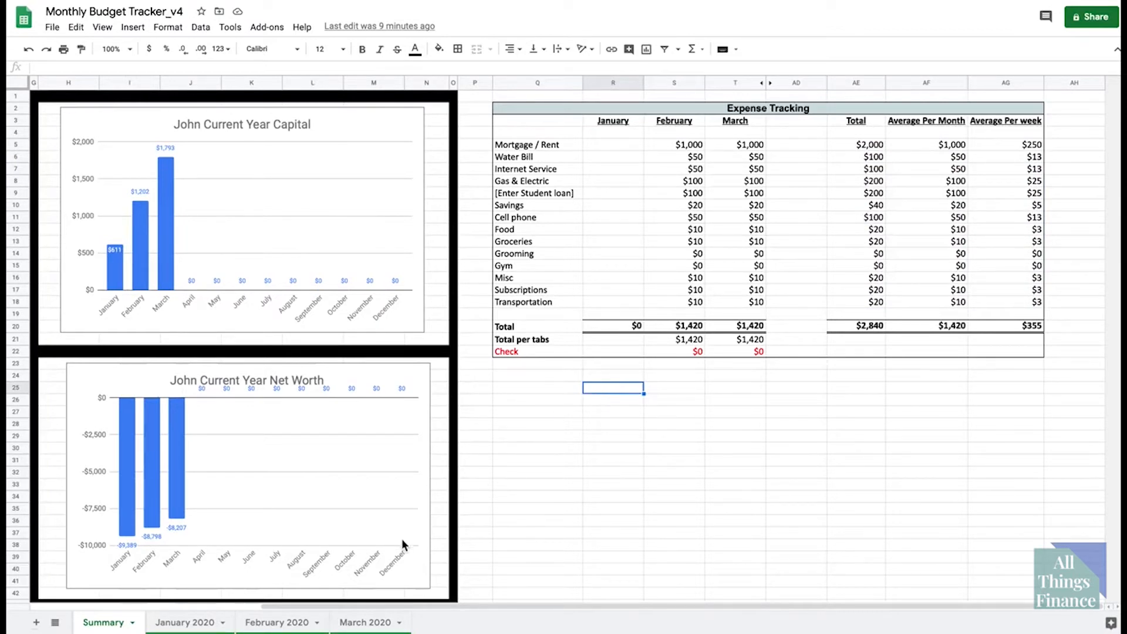
# Duplicate the March 2020 sheet and rename the copy April 2020.
pyautogui.click(369, 622)
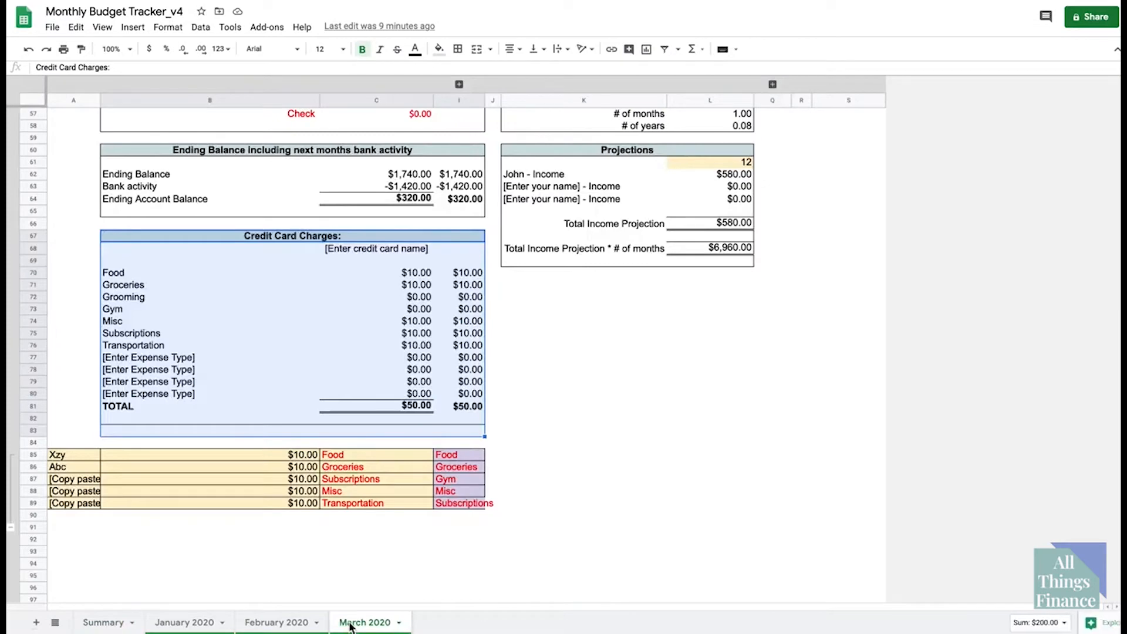
pyautogui.rightClick(350, 626)
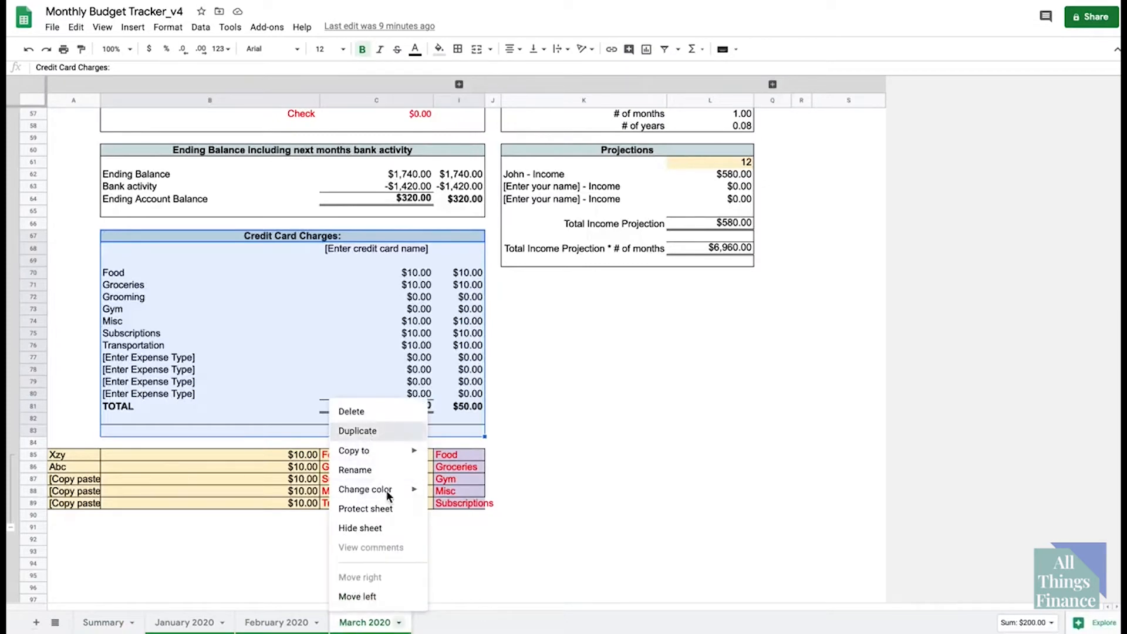
pyautogui.click(376, 430)
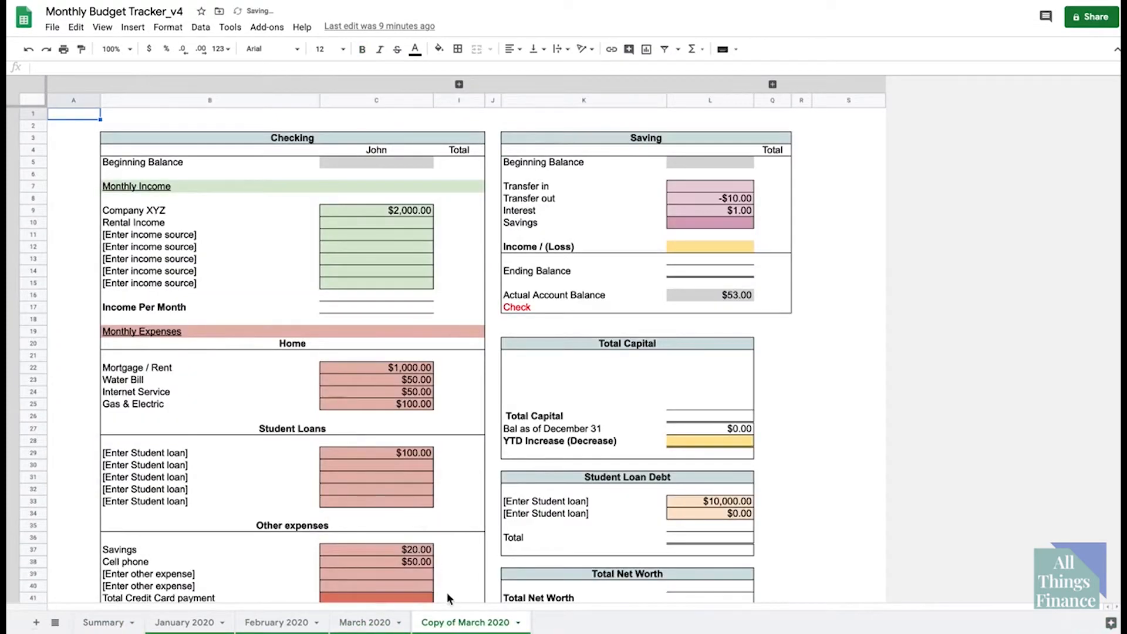
pyautogui.doubleClick(463, 626)
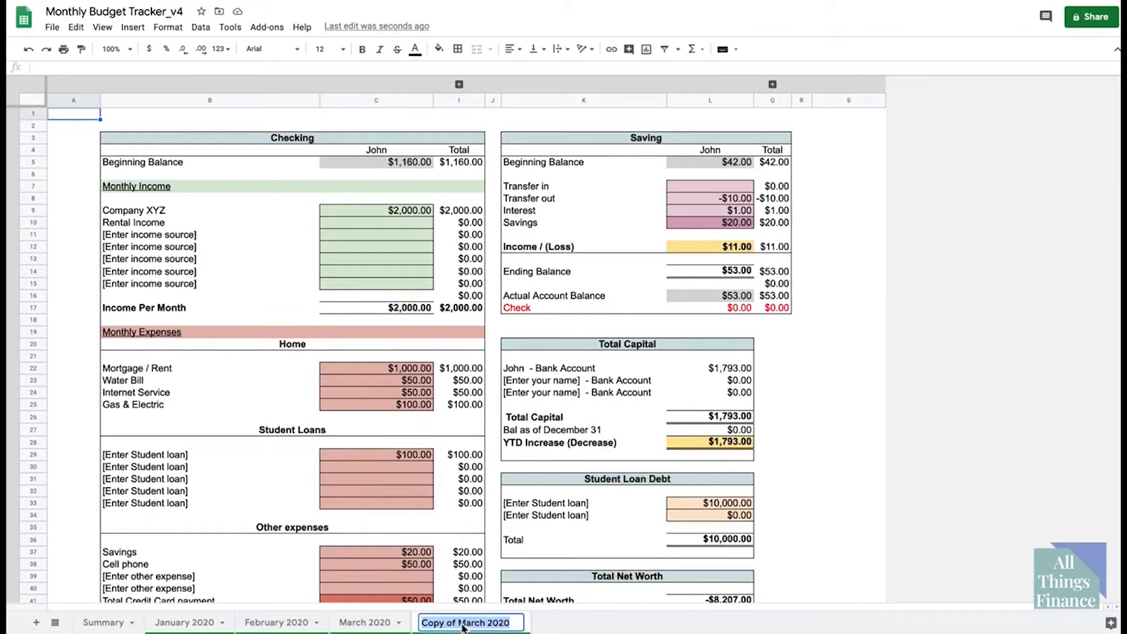
pyautogui.moveTo(484, 626); pyautogui.dragTo(422, 624)
pyautogui.write('April')
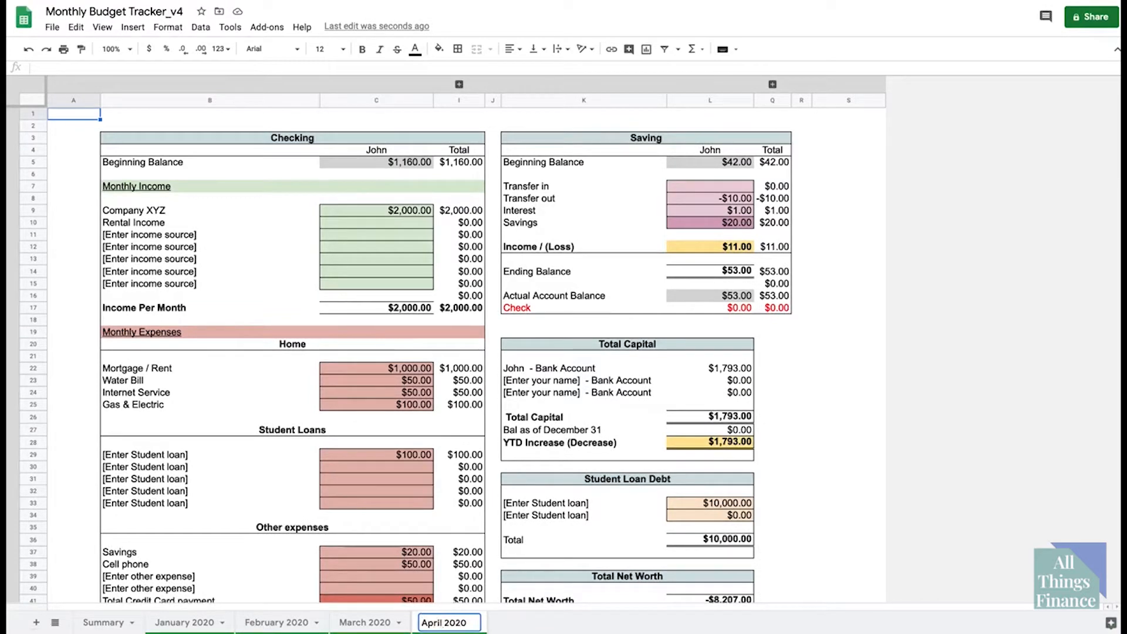
pyautogui.click(421, 442)
# Point the Checking beginning balance on the April 2020 sheet to 'March 2020'!C47.
pyautogui.click(379, 162)
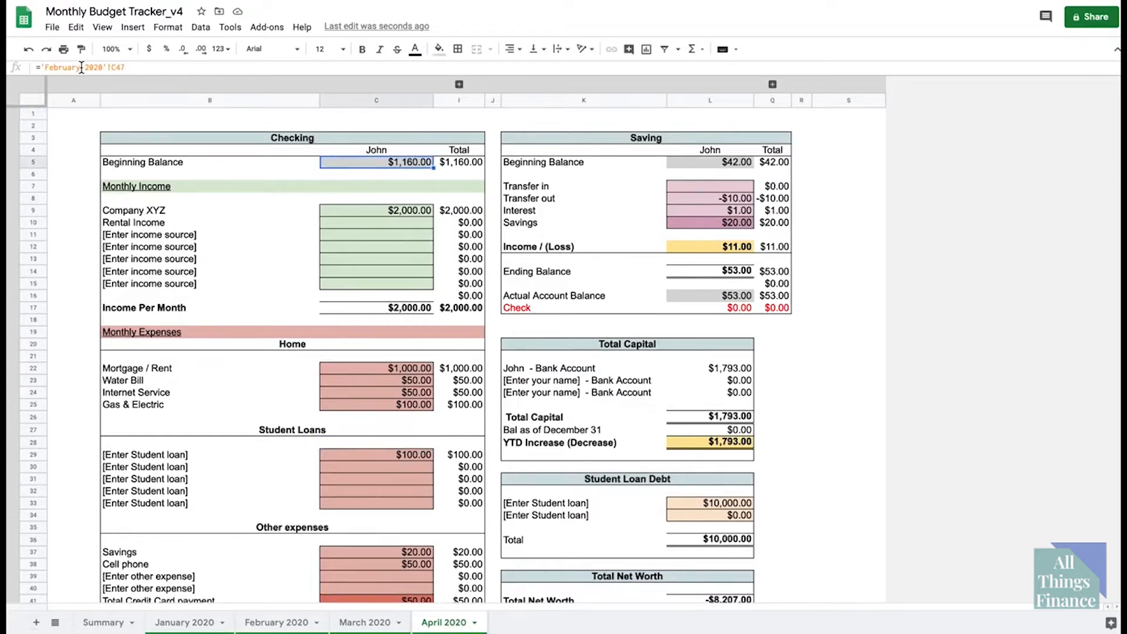
pyautogui.click(81, 67)
pyautogui.doubleClick(81, 67)
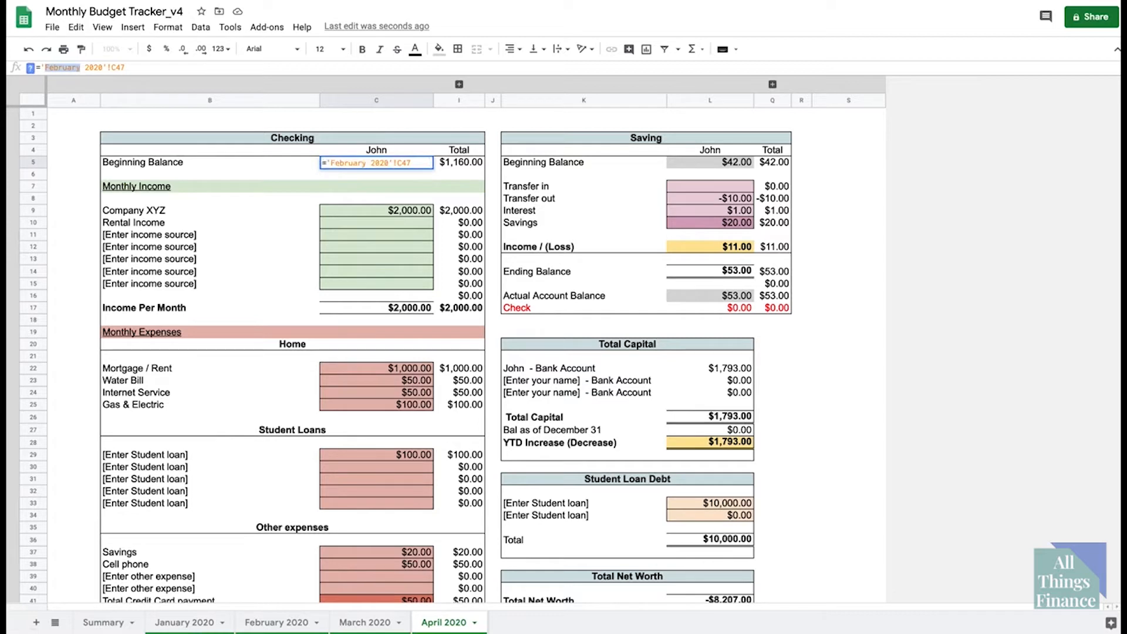
pyautogui.write('March')
pyautogui.press('Return')
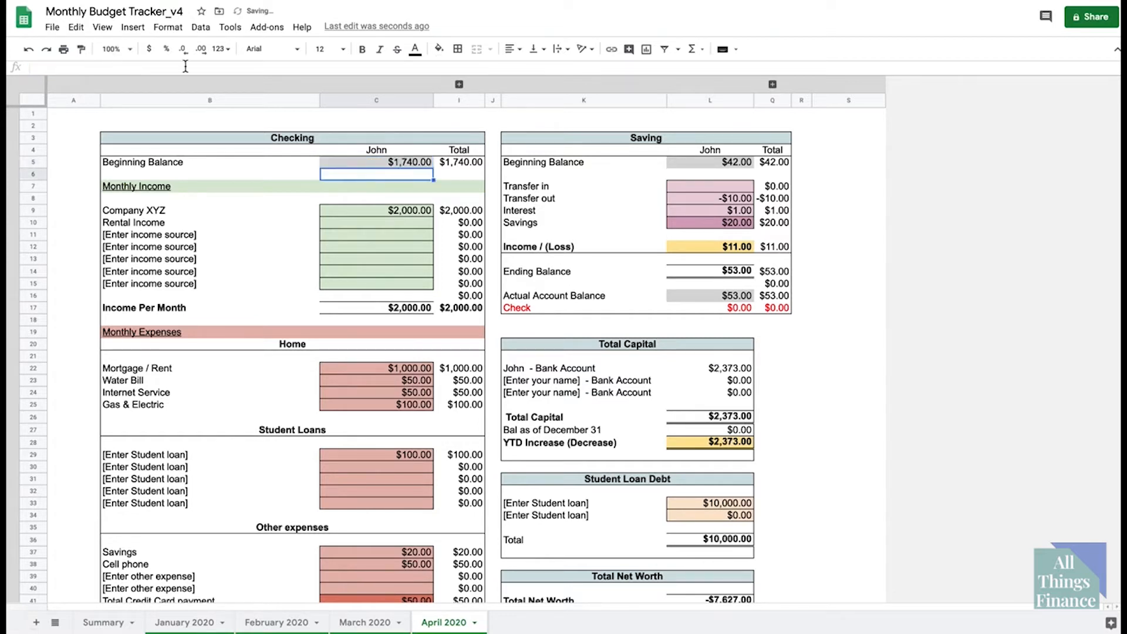
# Point the Saving beginning balance on the April 2020 sheet to 'March 2020'!L14.
pyautogui.click(731, 162)
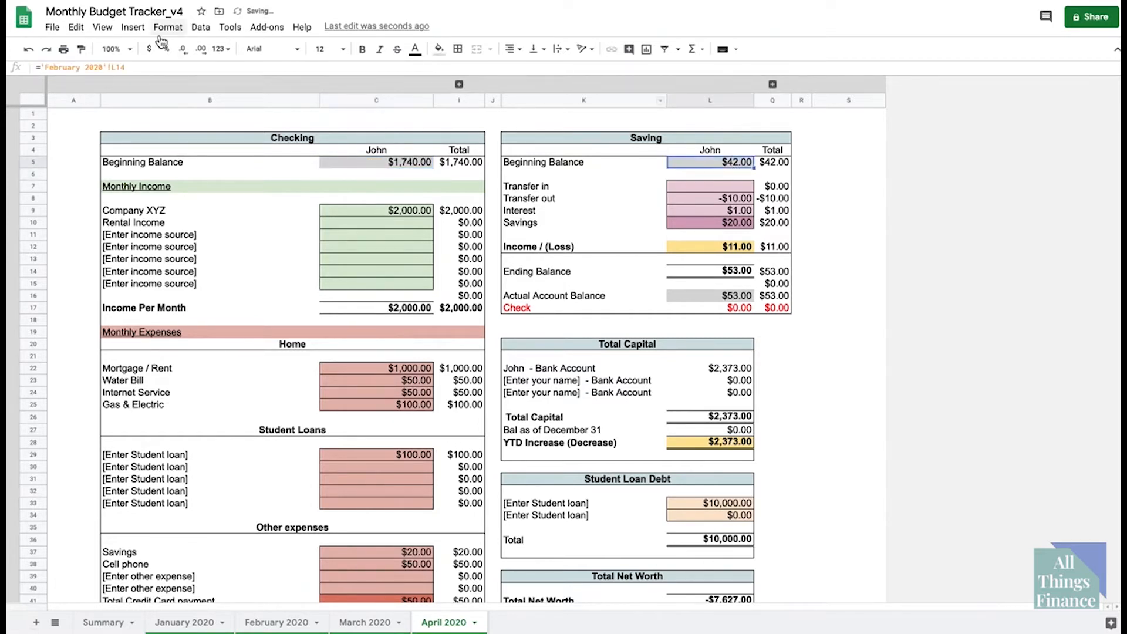
pyautogui.doubleClick(82, 68)
pyautogui.write('M')
pyautogui.write('arch')
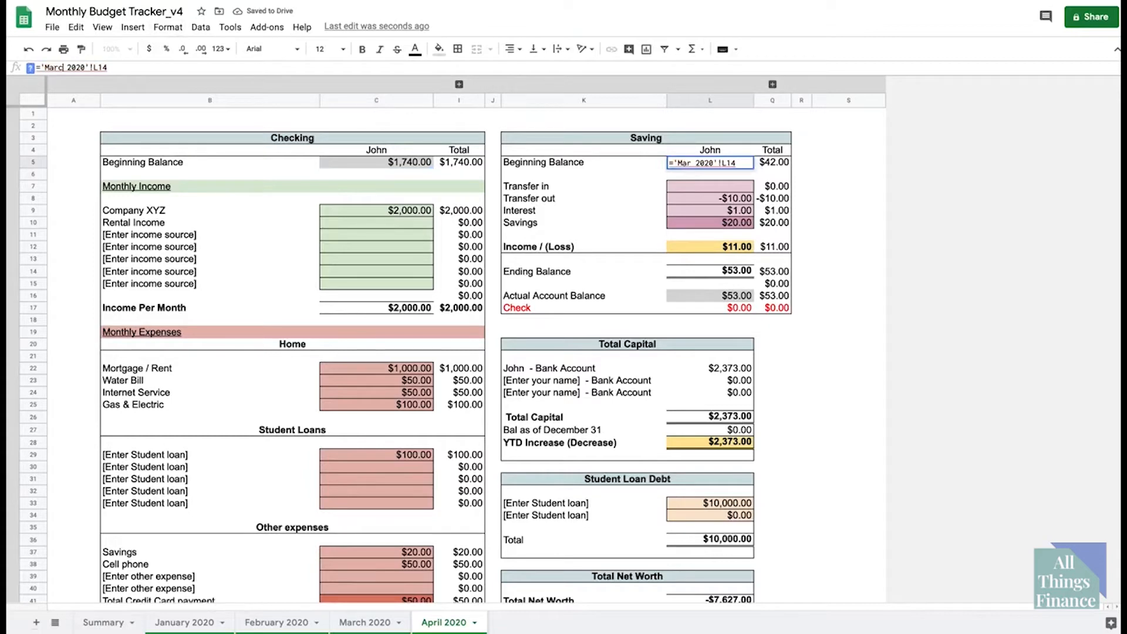
pyautogui.press('Return')
pyautogui.scroll(-4, 361, 243)
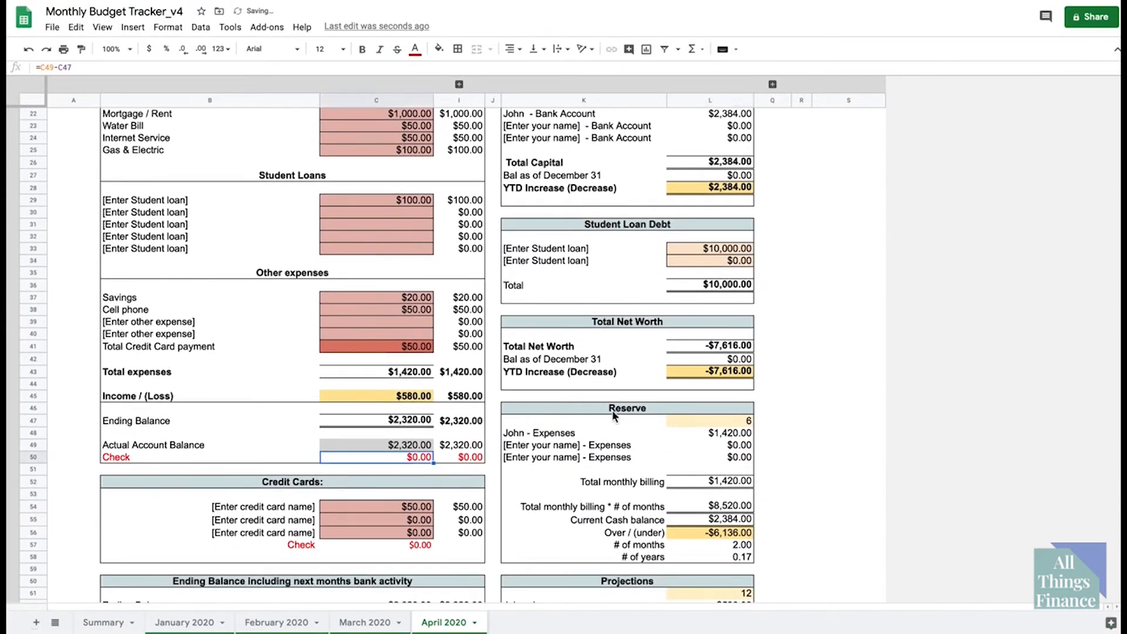
# Set the Saving section's Actual Account Balance on the April 2020 sheet to 64.
pyautogui.scroll(2, 613, 411)
pyautogui.scroll(4, 613, 414)
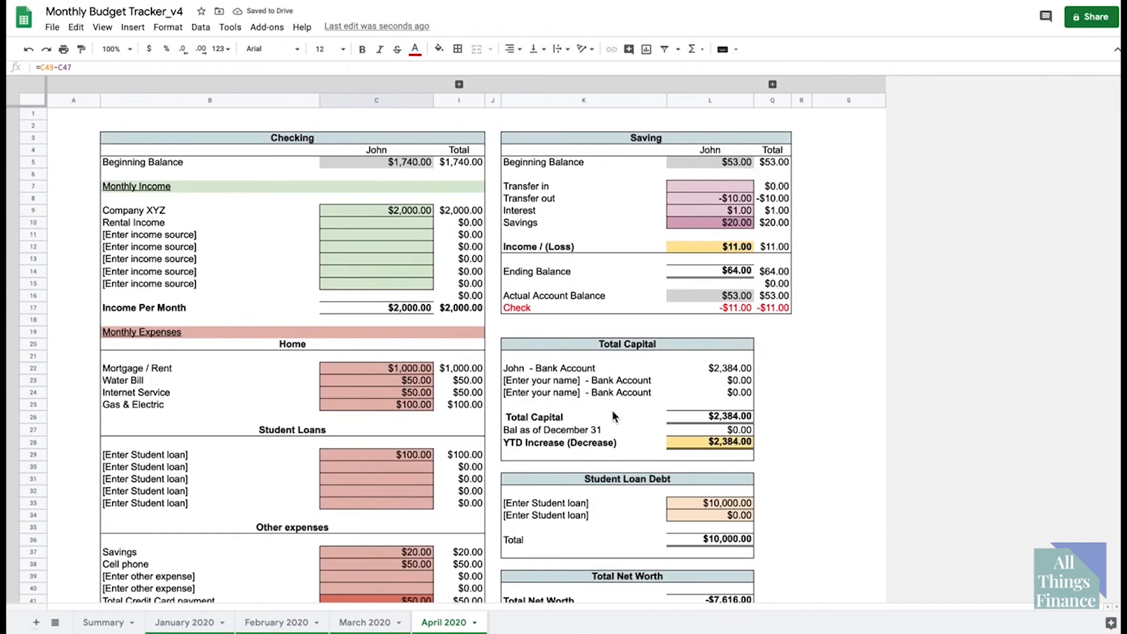
pyautogui.click(742, 301)
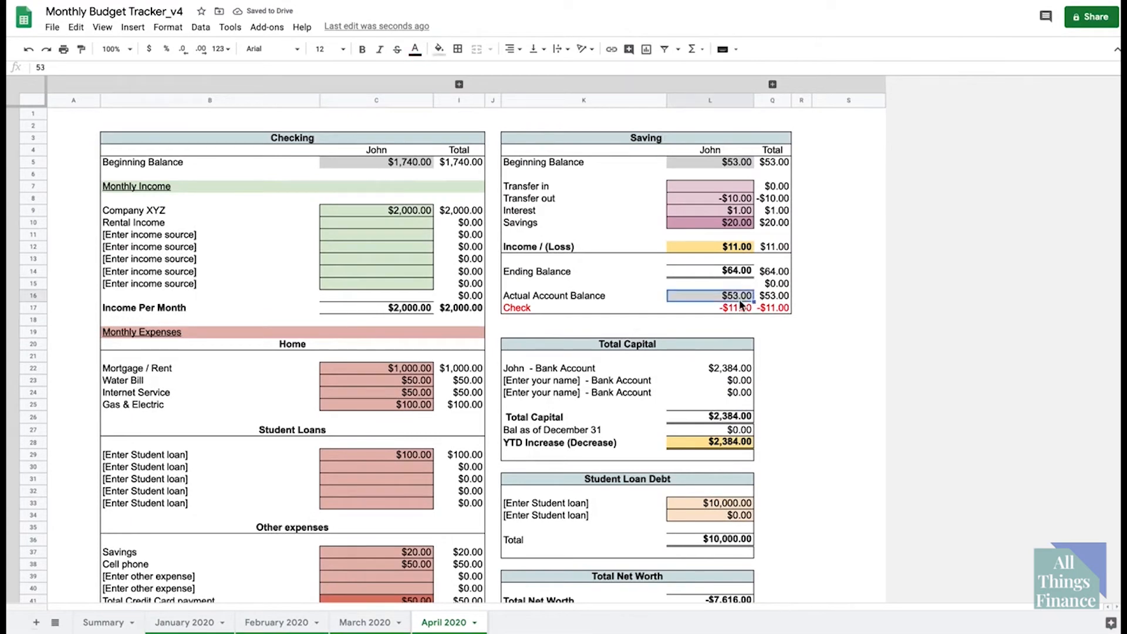
pyautogui.write('64')
pyautogui.press('Return')
# Look over the Total Capital, Student Loan Debt, Total Net Worth, Reserve and Projections sections of the April 2020 sheet.
pyautogui.scroll(-3, 684, 259)
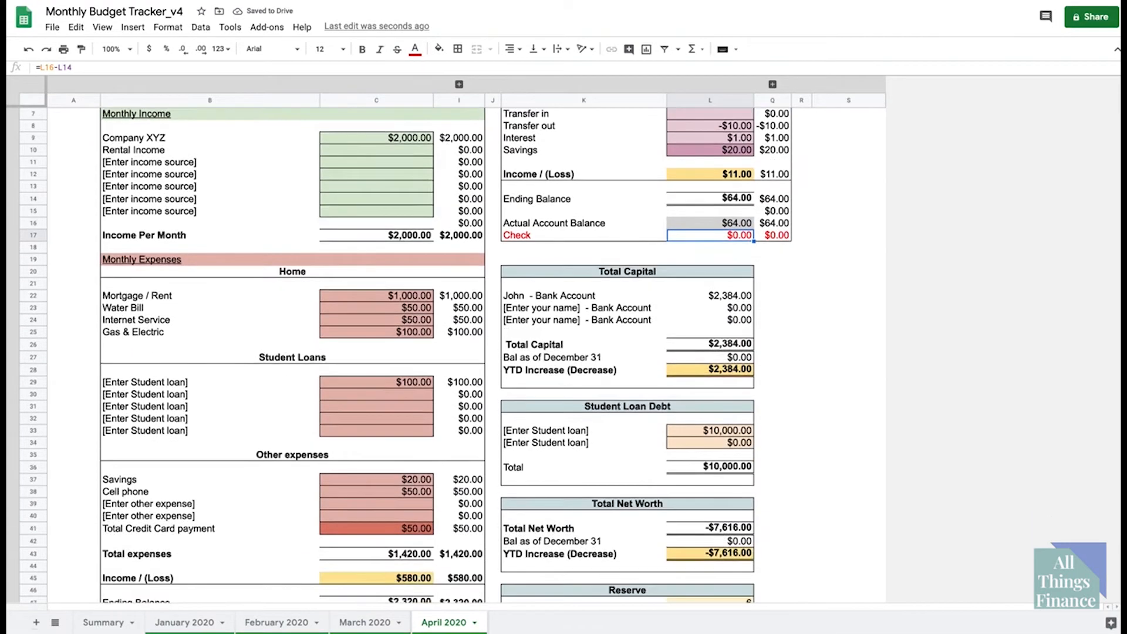
pyautogui.moveTo(616, 248); pyautogui.dragTo(690, 322)
pyautogui.scroll(-4, 566, 201)
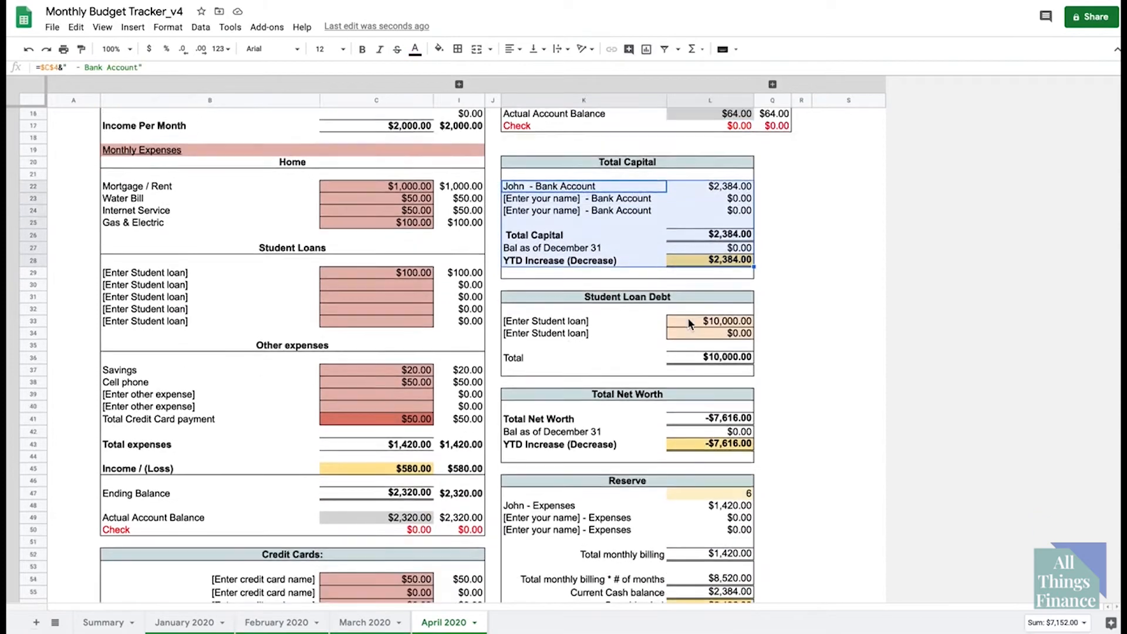
pyautogui.moveTo(561, 229); pyautogui.dragTo(733, 274)
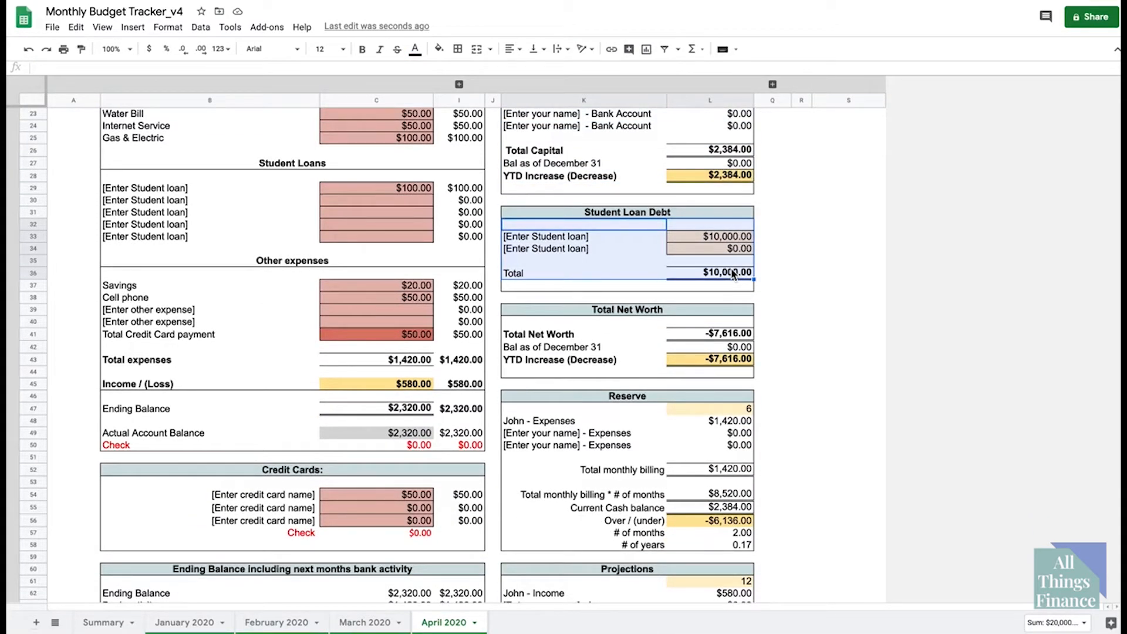
pyautogui.scroll(-1, 722, 270)
pyautogui.moveTo(668, 284); pyautogui.dragTo(681, 330)
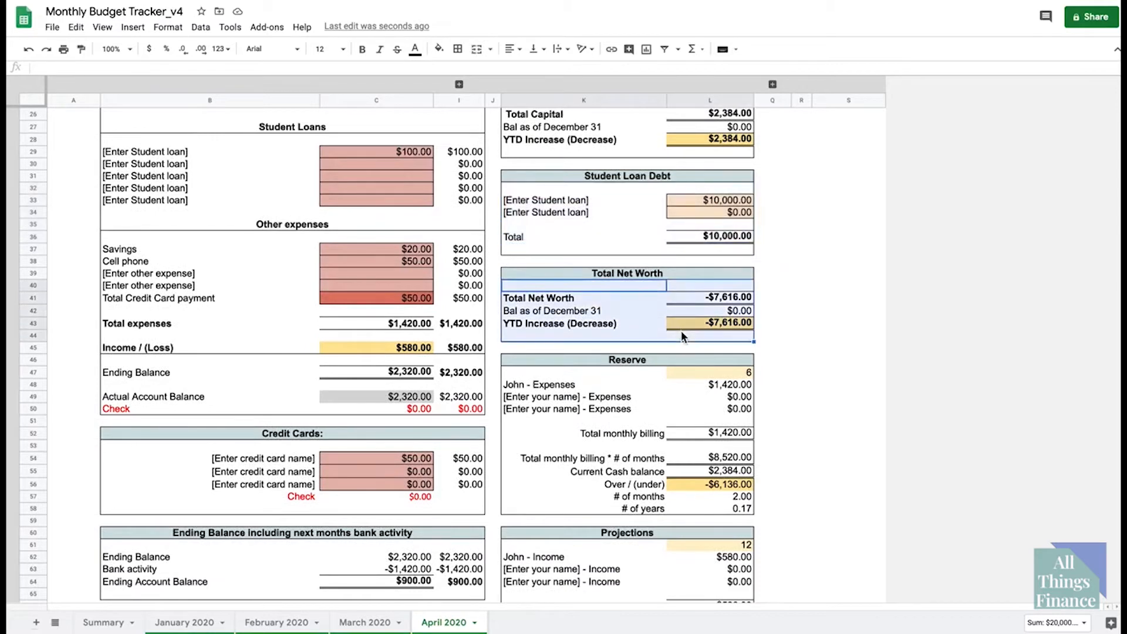
pyautogui.scroll(-5, 681, 332)
pyautogui.moveTo(593, 201); pyautogui.dragTo(695, 327)
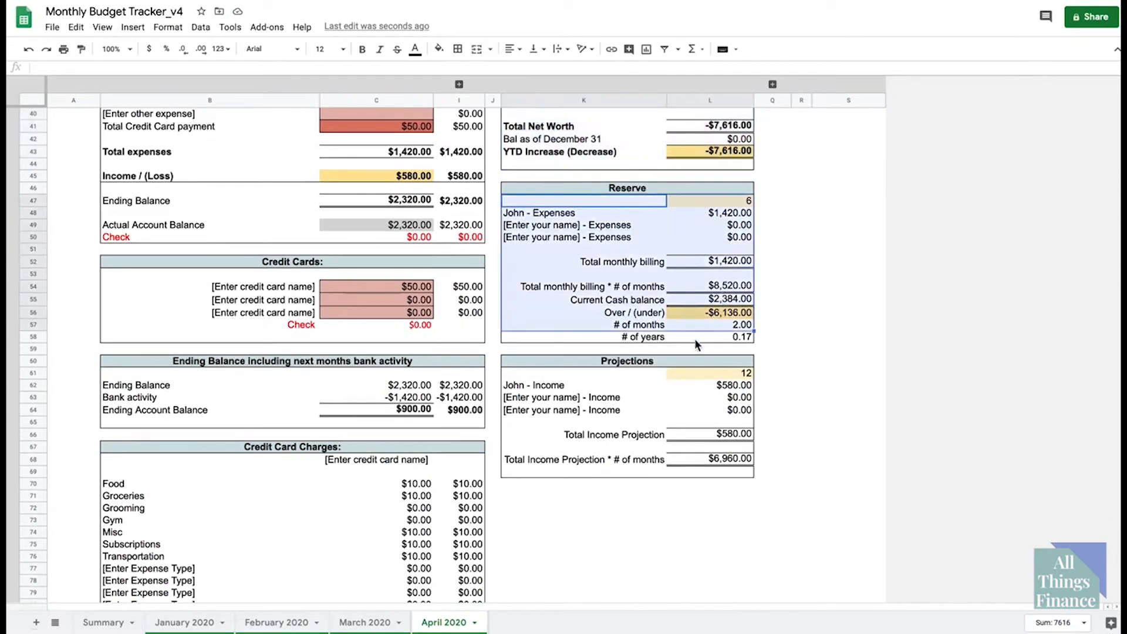
pyautogui.moveTo(651, 374); pyautogui.dragTo(706, 474)
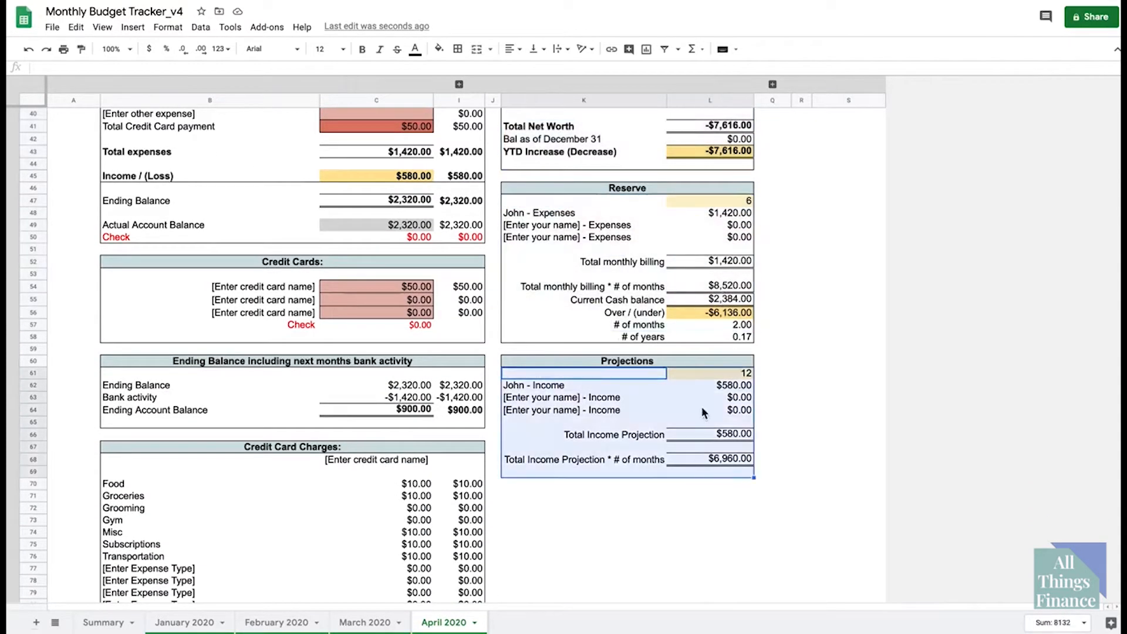
pyautogui.click(614, 494)
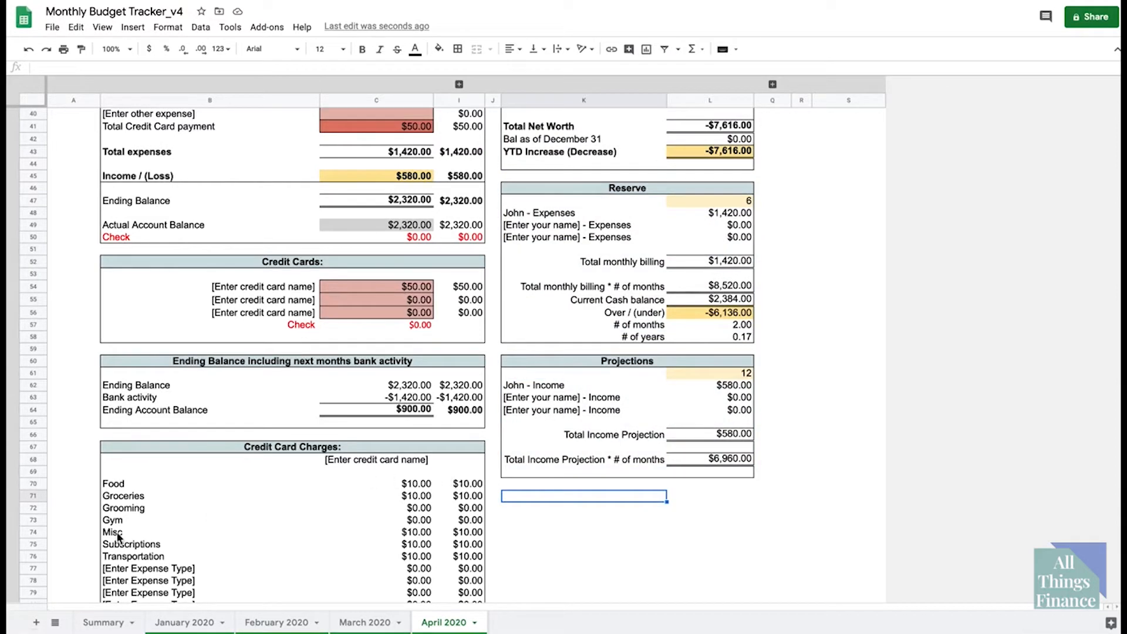
# Reveal the hidden month columns in the Summary's expense table, then hide May through December (columns V–AC) so April stays shown.
pyautogui.click(110, 626)
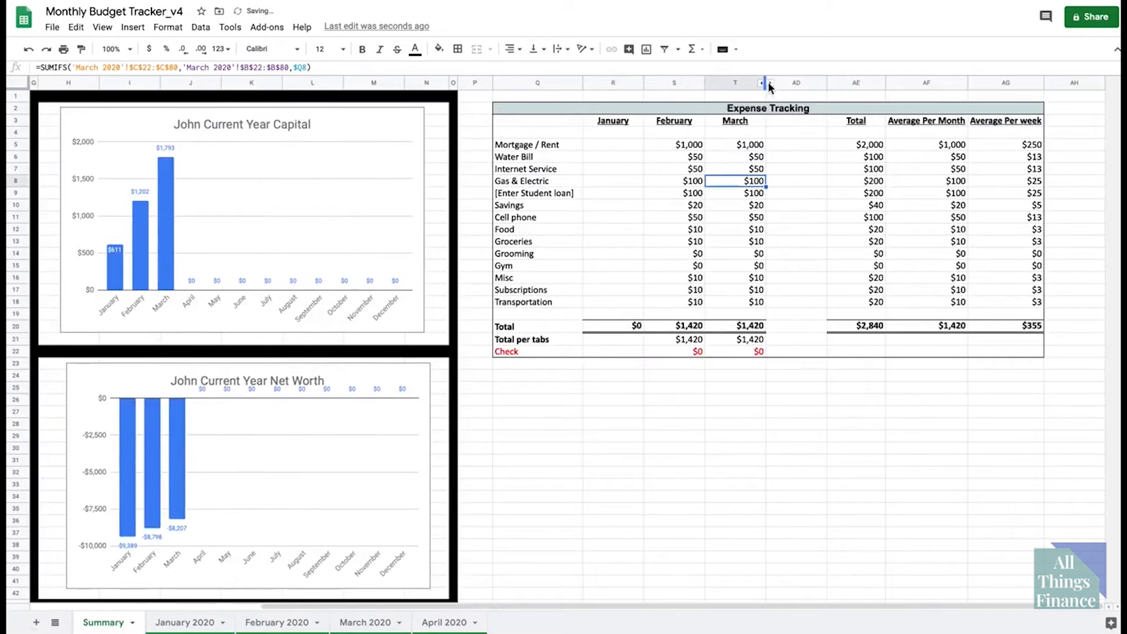
pyautogui.click(770, 83)
pyautogui.click(787, 147)
pyautogui.hscroll(10, 787, 154)
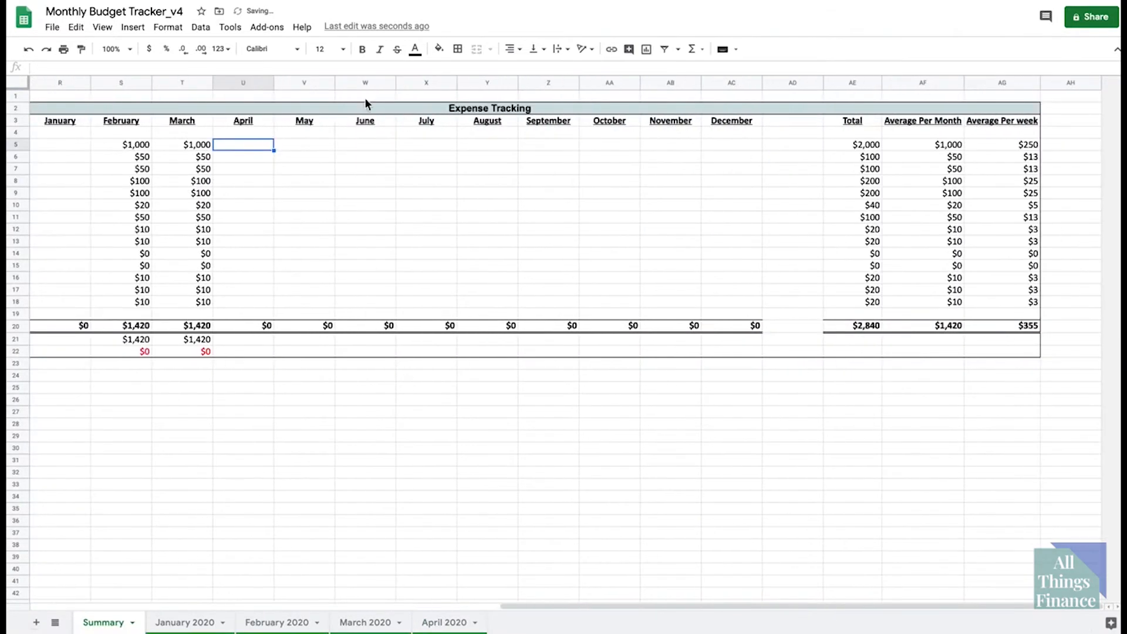
pyautogui.moveTo(304, 83); pyautogui.dragTo(728, 85)
pyautogui.rightClick(651, 146)
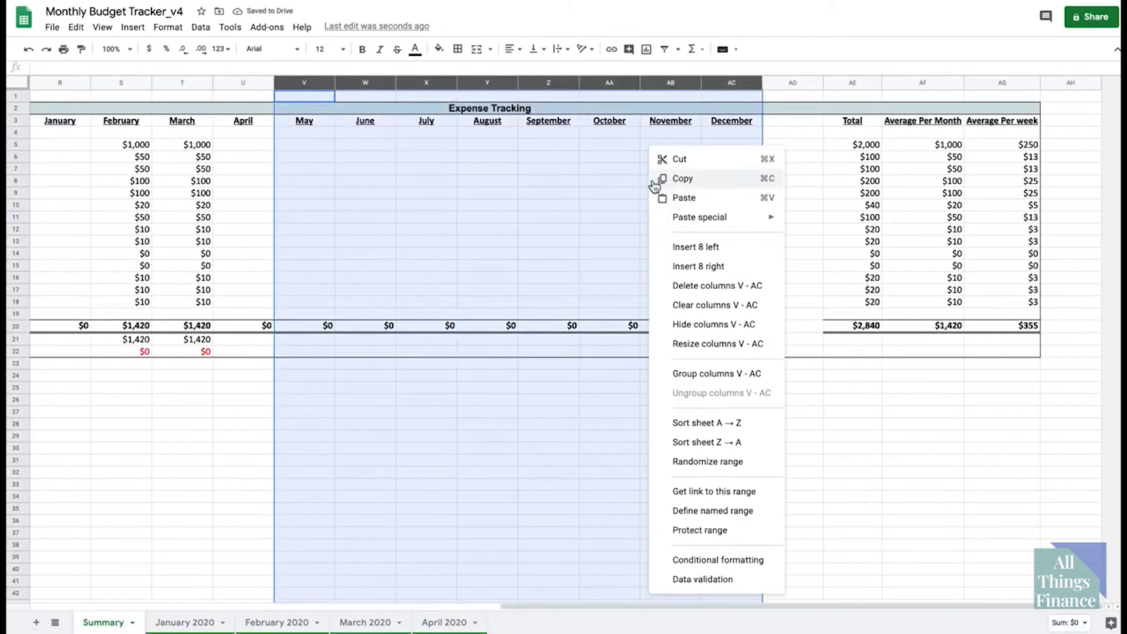
pyautogui.click(713, 324)
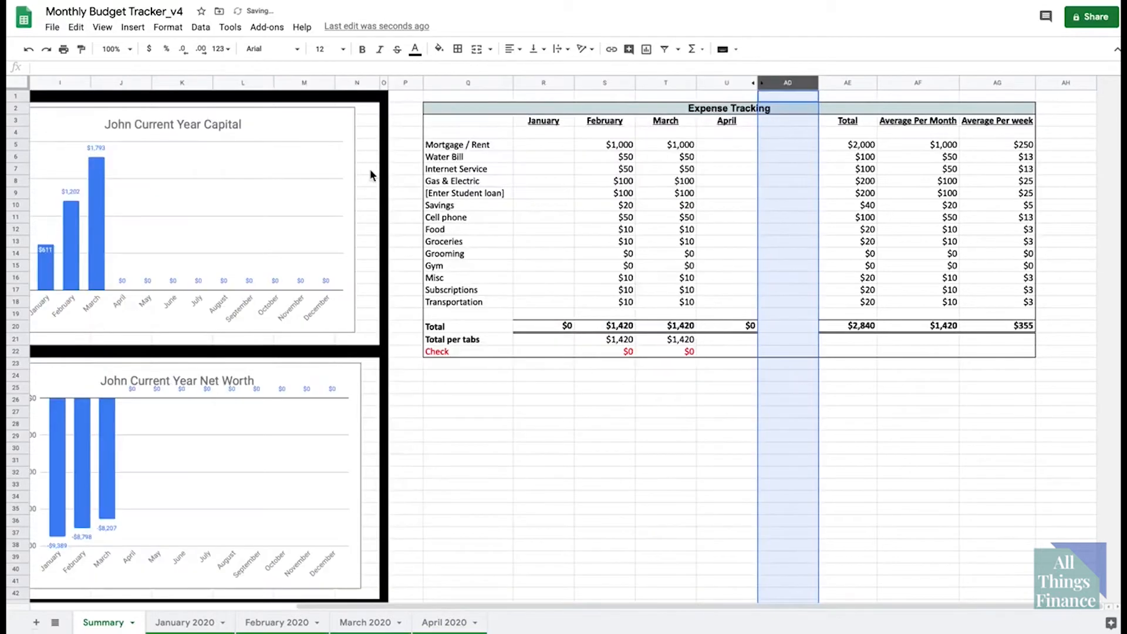
# Copy March's expense formulas, from Mortgage / Rent through Check, into the April column of the Summary's Expense Tracking table.
pyautogui.click(660, 142)
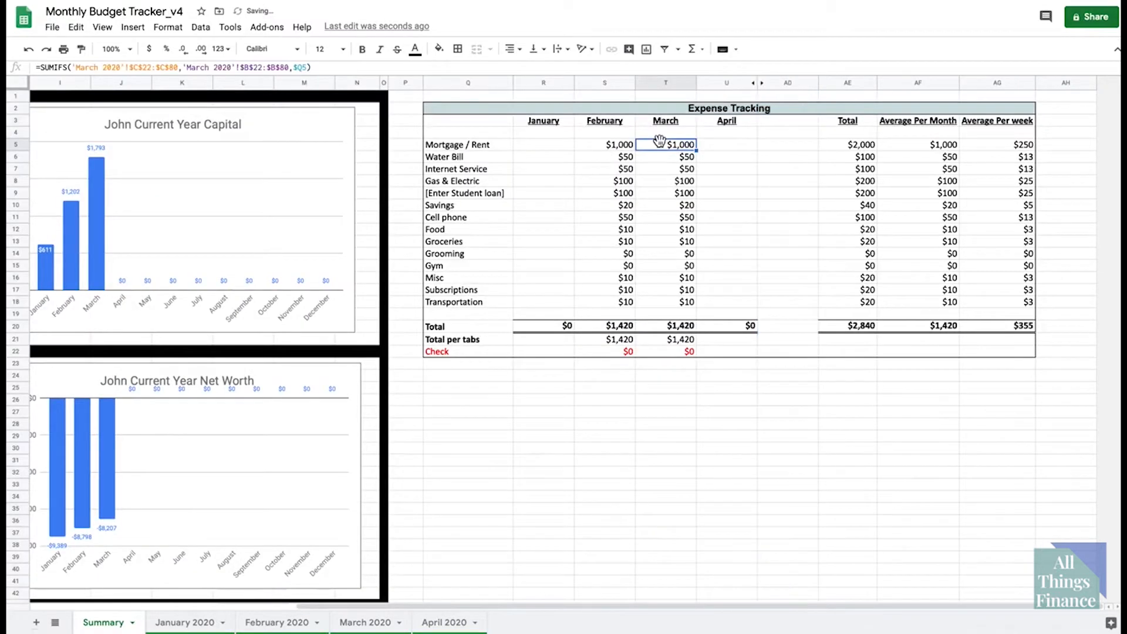
pyautogui.keyDown('shift'); pyautogui.click(673, 351); pyautogui.keyUp('shift')
pyautogui.hotkey('ctrl', 'c')
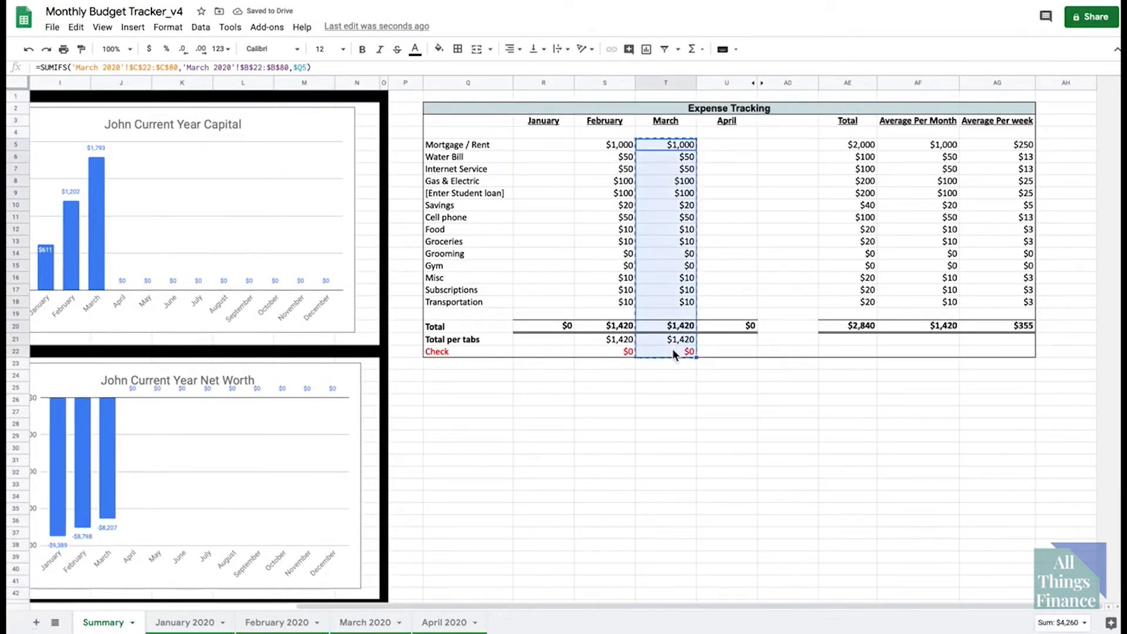
pyautogui.click(727, 145)
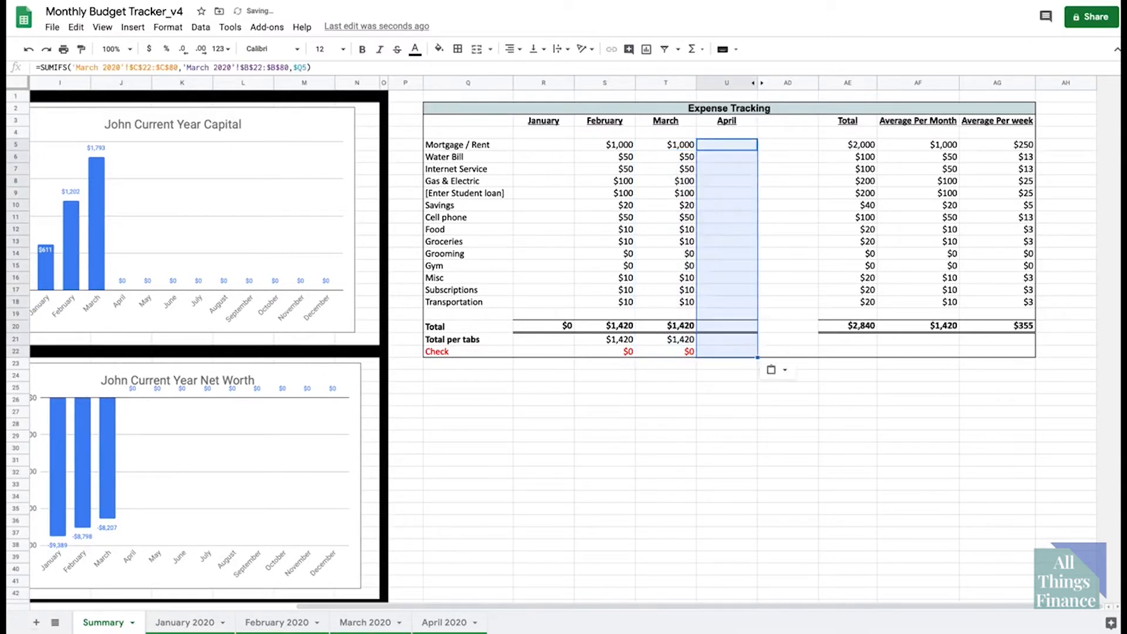
pyautogui.hotkey('ctrl', 'v')
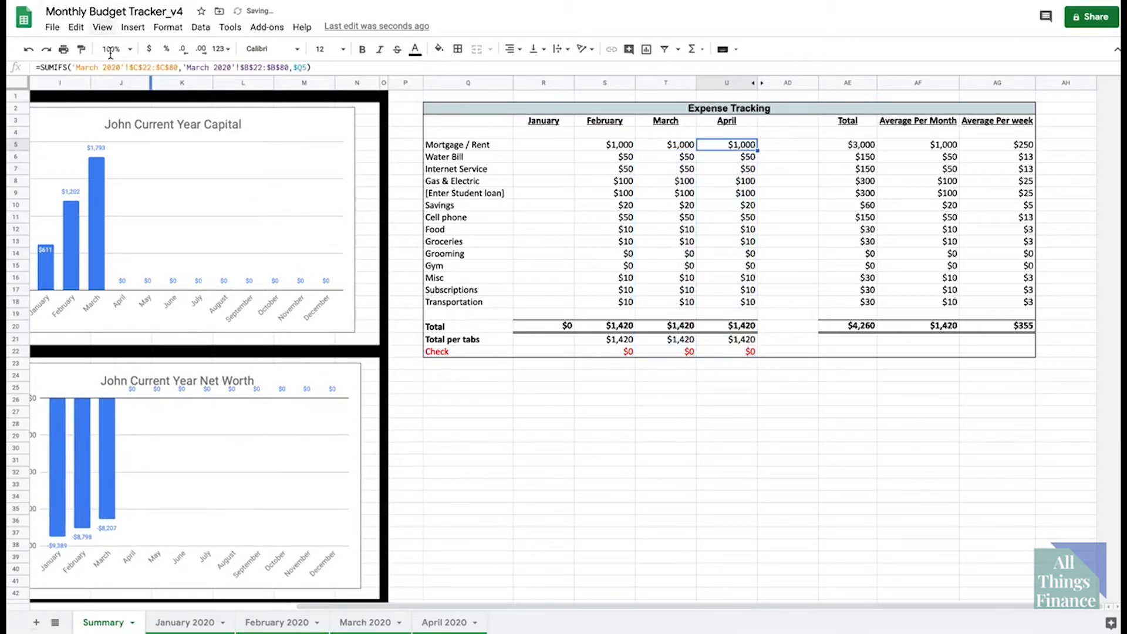
# Point both ranges in April's Mortgage / Rent formula to the 'April 2020' sheet and copy it through the Transportation row.
pyautogui.press('F2')
pyautogui.hotkey('alt', 'shift', 'Left')
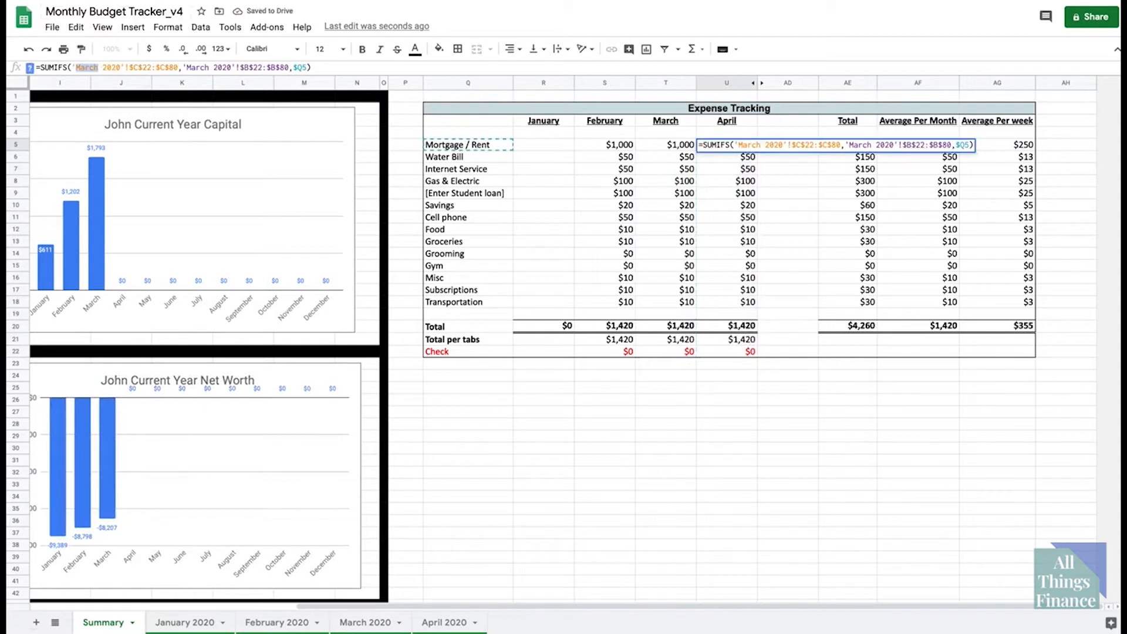
pyautogui.write('April')
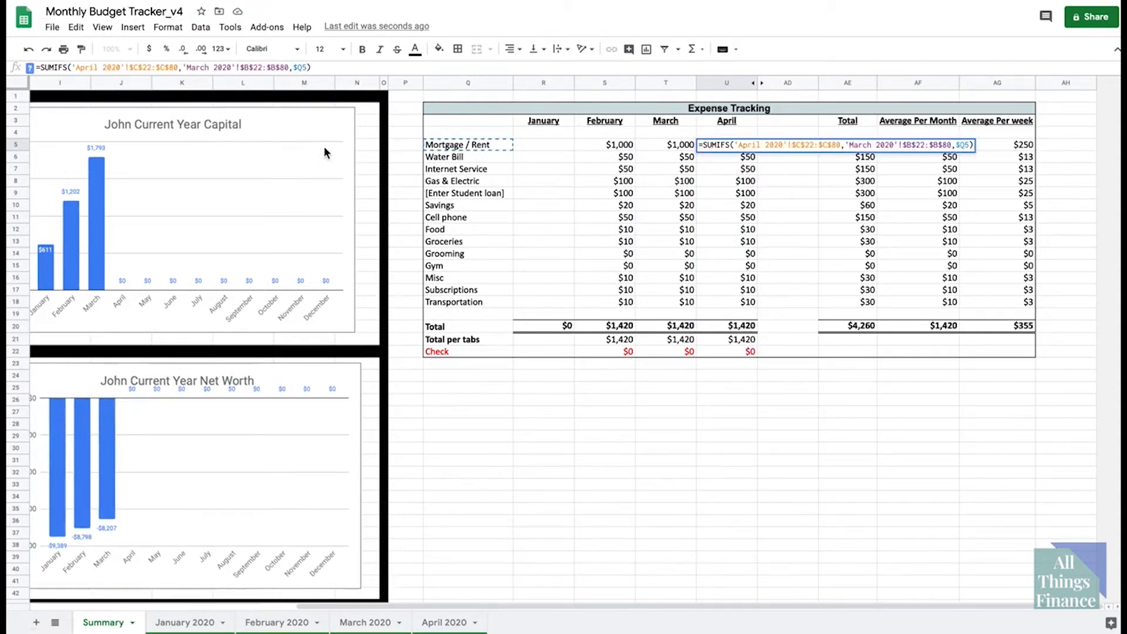
pyautogui.doubleClick(198, 67)
pyautogui.write('April')
pyautogui.press('Return')
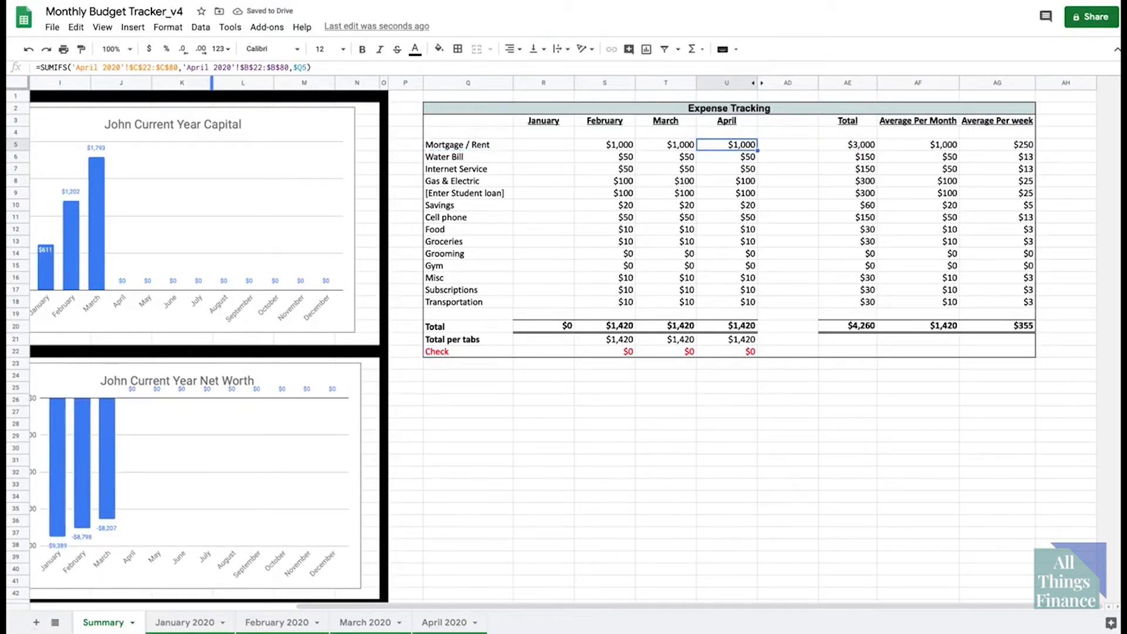
pyautogui.hotkey('ctrl', 'shift', 'Down')
pyautogui.hotkey('ctrl', 'v')
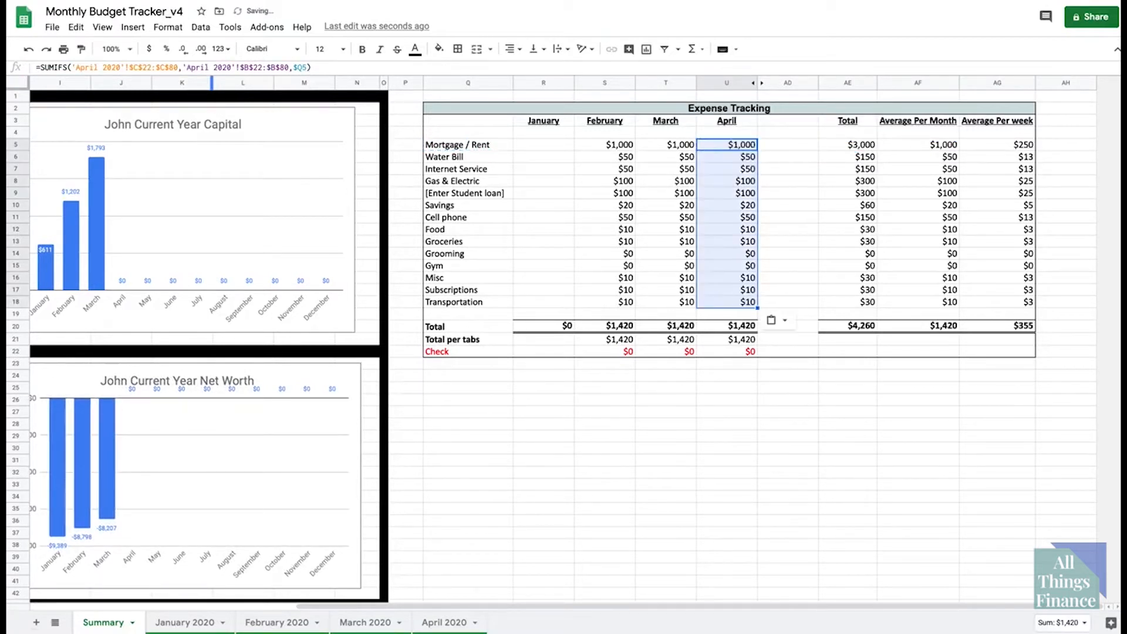
# Point April's Total per tabs on the Summary to 'April 2020'!$C$43.
pyautogui.click(642, 340)
pyautogui.click(734, 340)
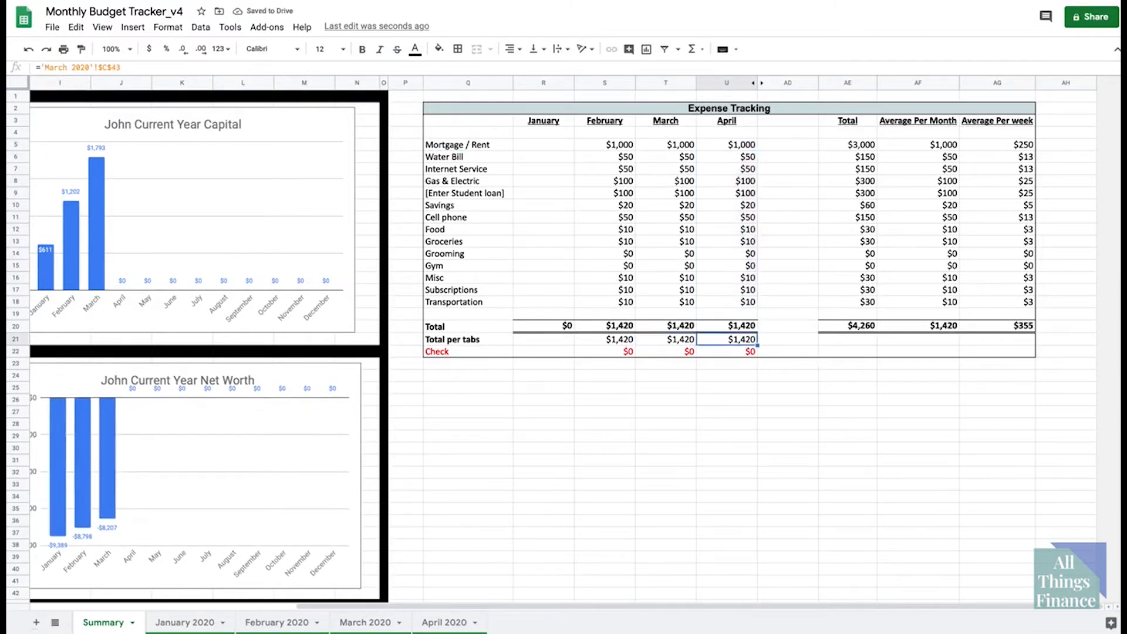
pyautogui.doubleClick(64, 67)
pyautogui.write('April')
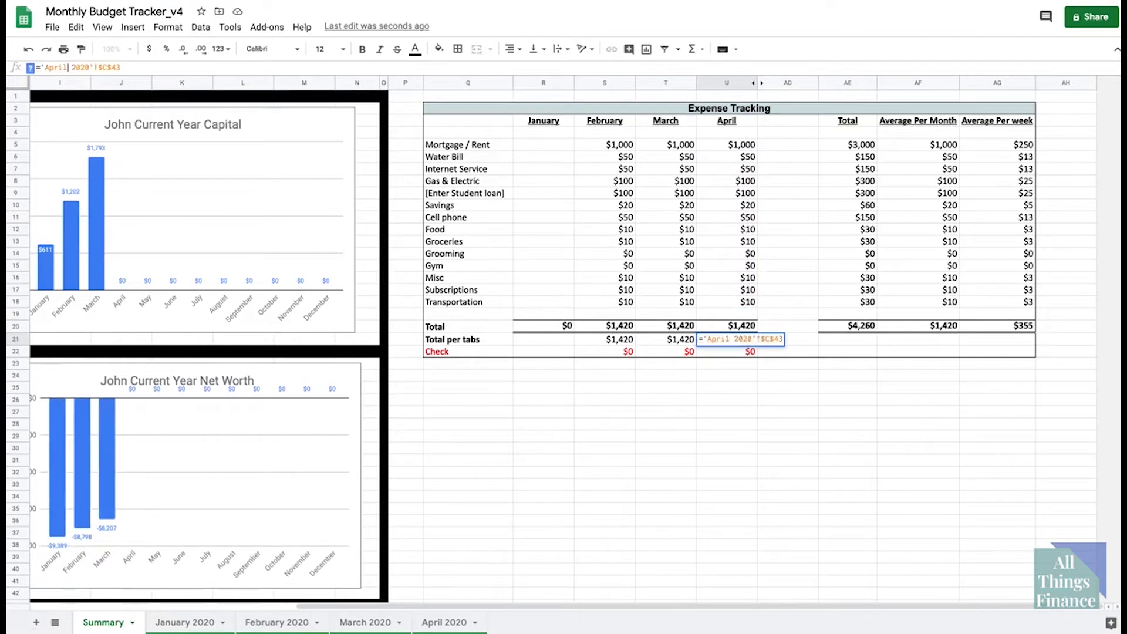
pyautogui.press('Return')
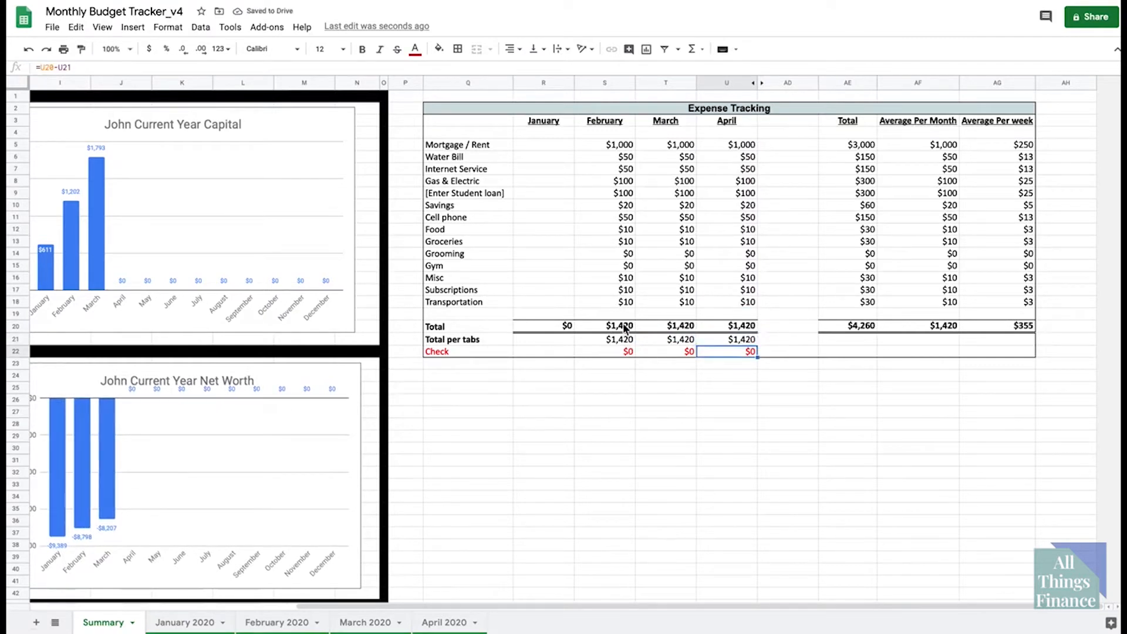
# Set the Water Bill on the April 2020 sheet to 100.
pyautogui.click(445, 620)
pyautogui.scroll(10, 368, 356)
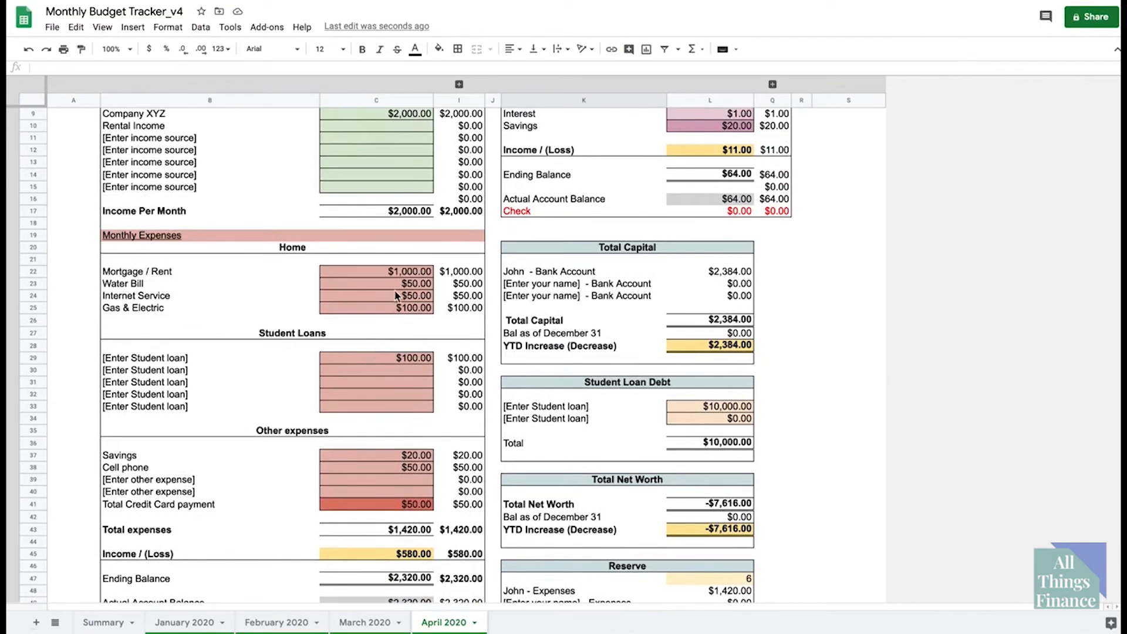
pyautogui.click(386, 284)
pyautogui.write('1')
pyautogui.press('Return')
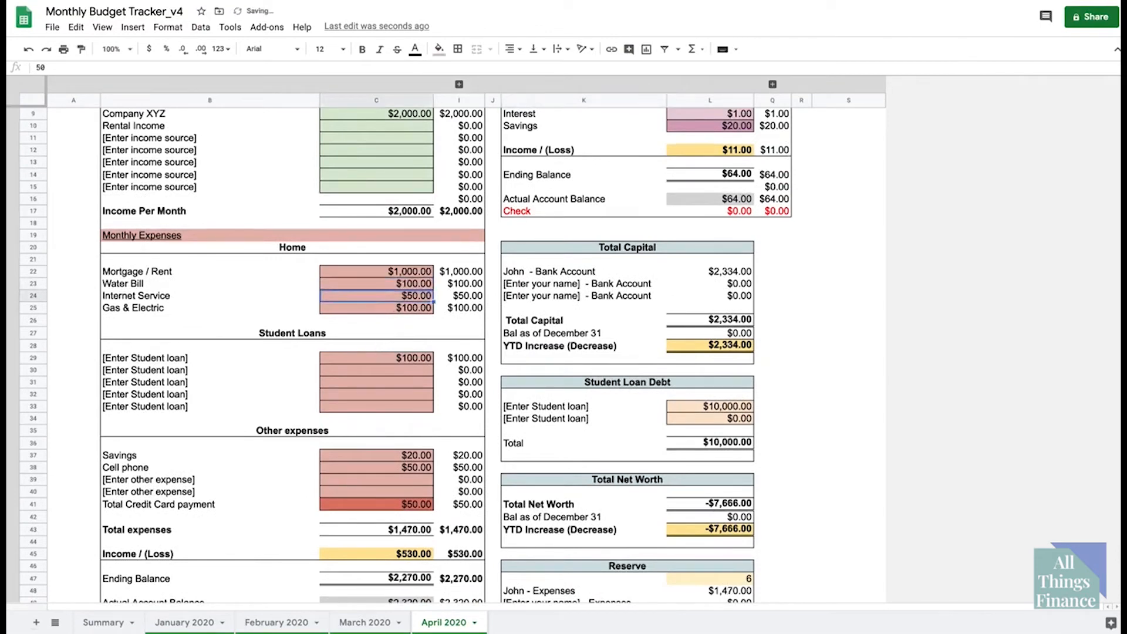
# Check April's Water Bill, Total and Total per tabs on the Summary against Total expenses on the April 2020 sheet.
pyautogui.click(100, 621)
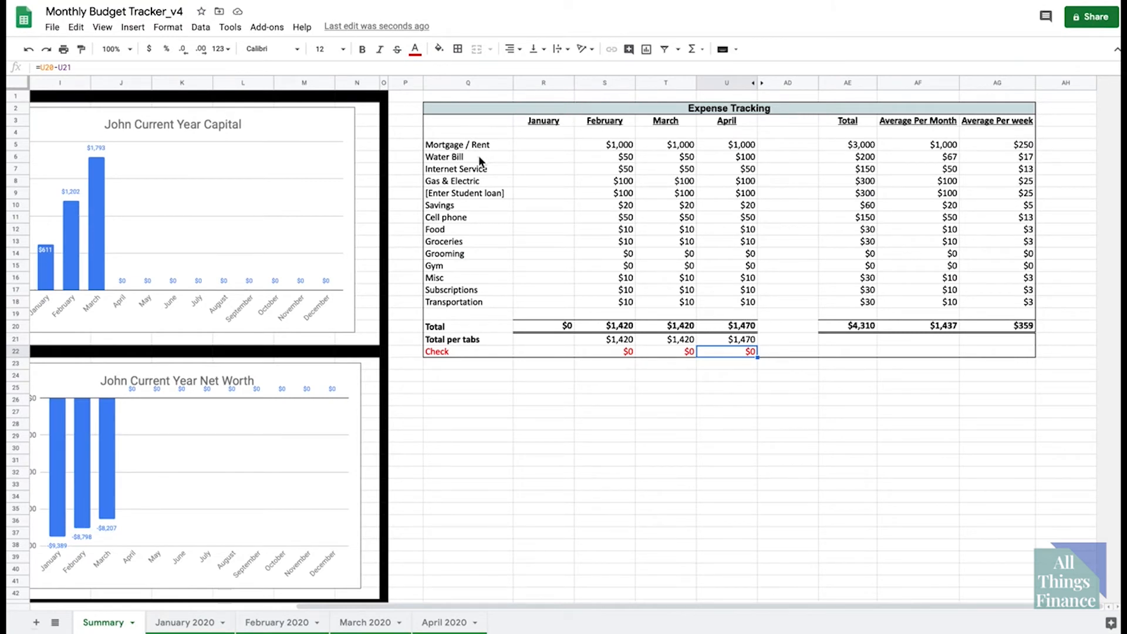
pyautogui.moveTo(478, 155); pyautogui.dragTo(751, 156)
pyautogui.click(752, 156)
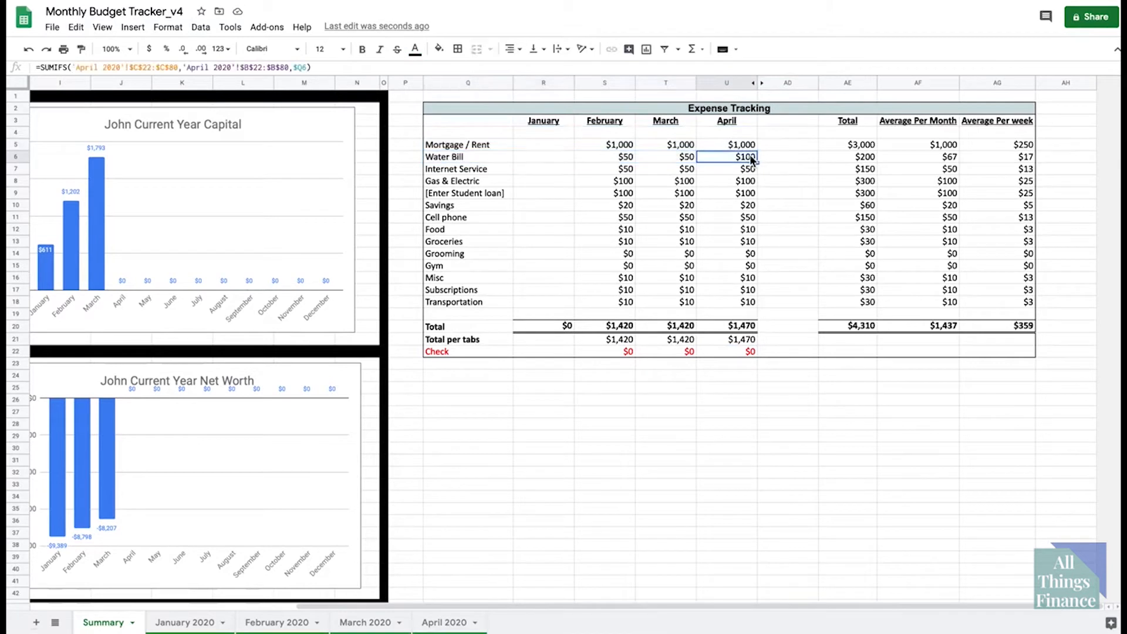
pyautogui.click(746, 326)
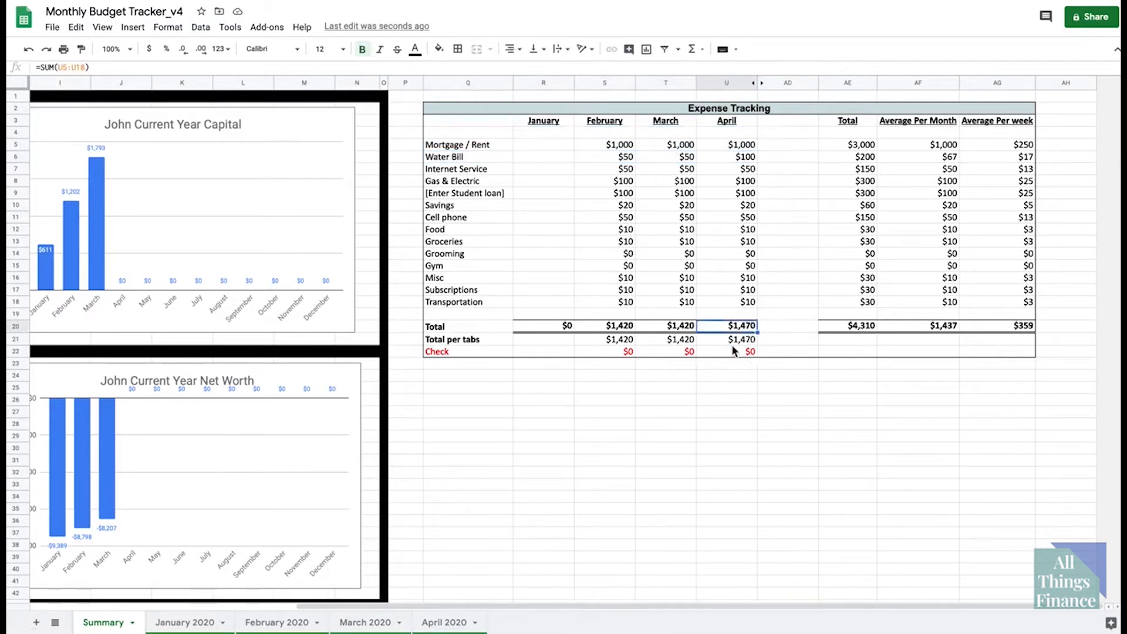
pyautogui.click(741, 341)
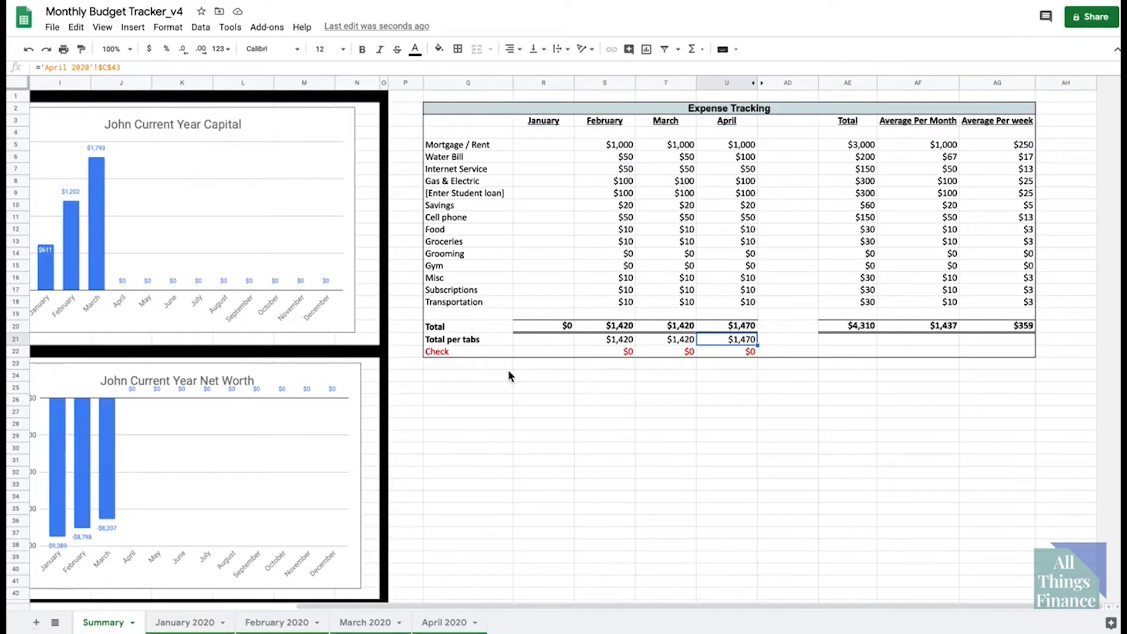
pyautogui.click(444, 622)
pyautogui.scroll(-2, 428, 455)
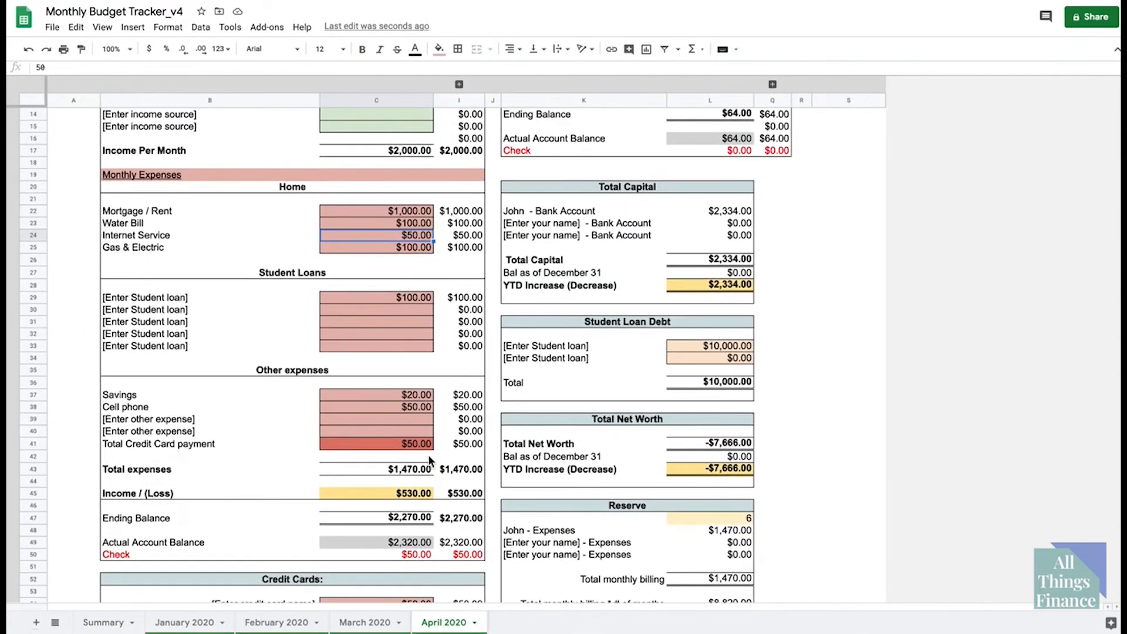
pyautogui.click(401, 470)
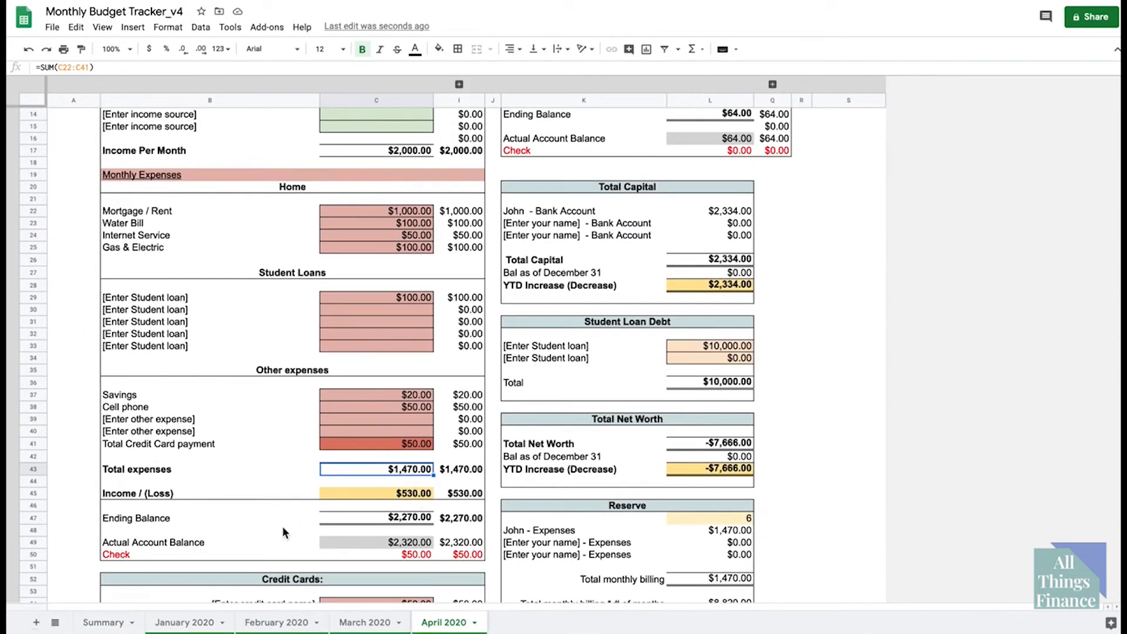
pyautogui.click(118, 621)
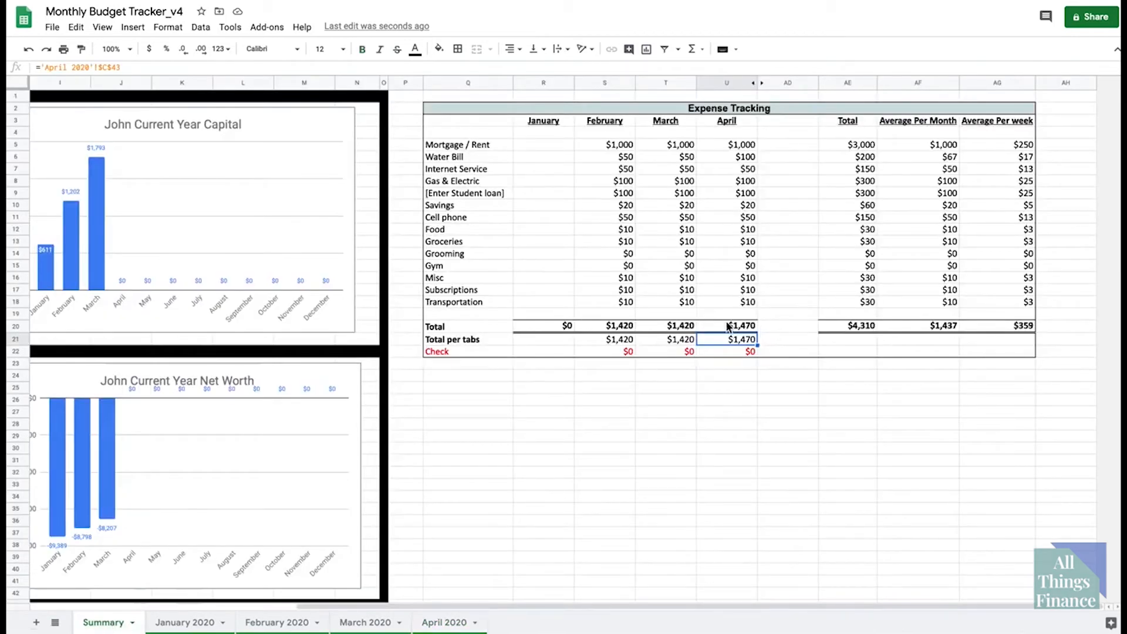
pyautogui.click(676, 352)
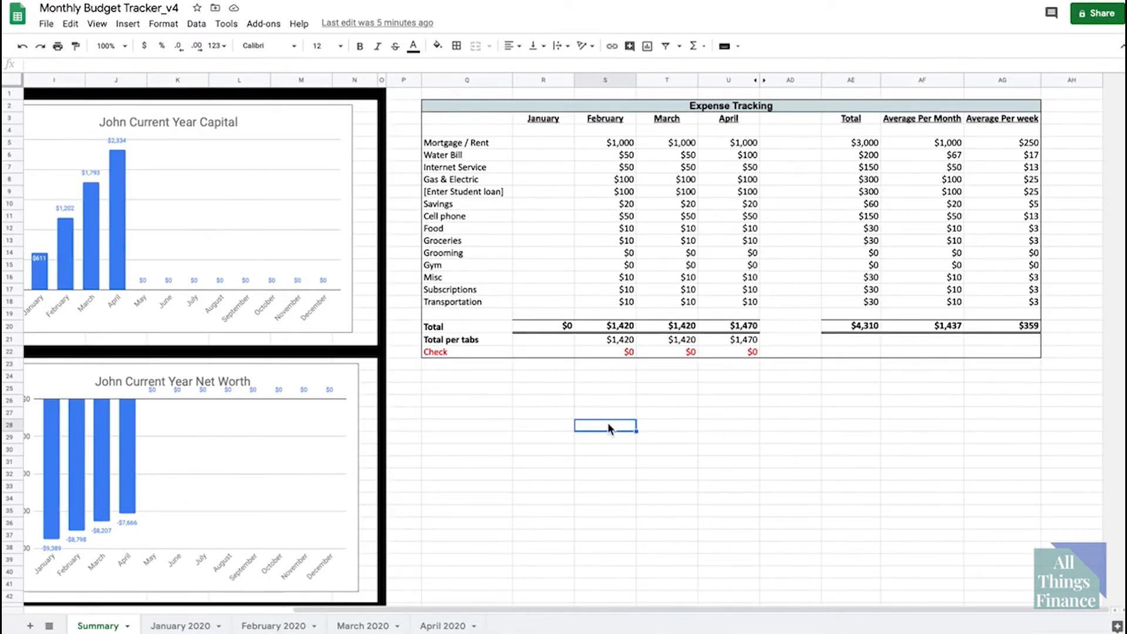
# Examine the expense categories assigned to the credit card transactions in C85:C89 of the March 2020 sheet.
pyautogui.click(363, 625)
pyautogui.scroll(-1, 352, 513)
pyautogui.moveTo(347, 444); pyautogui.dragTo(342, 499)
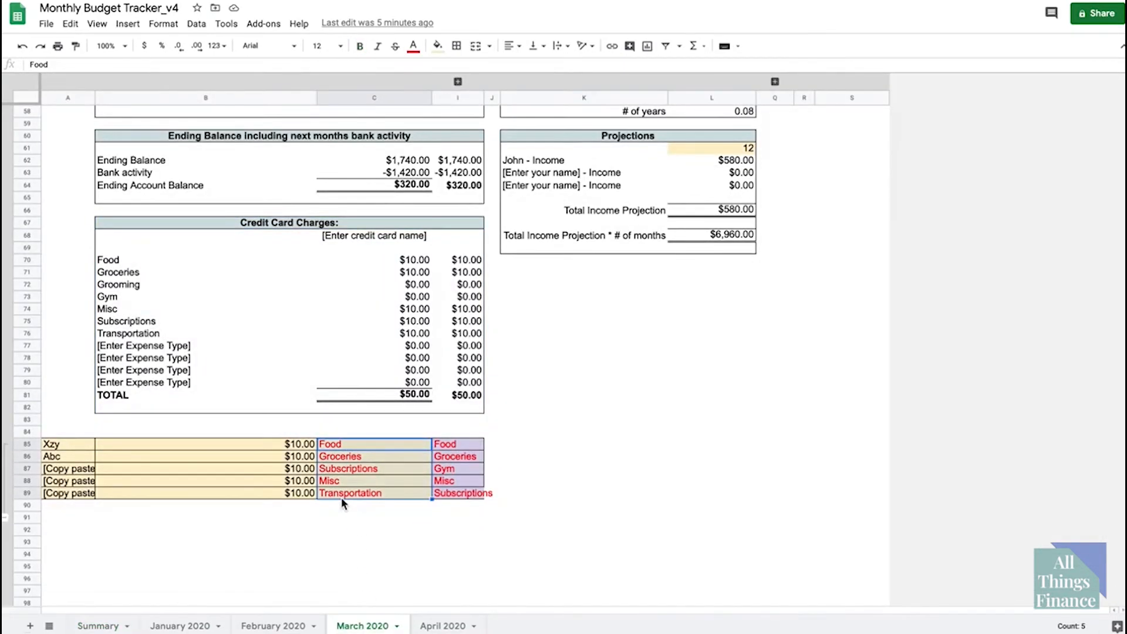
# Copy the Expense Tracking table from the Summary of Monthly Budget Tracker_v4 into cell Q2 of the Summary in Monthly Budget Tracker_v3.
pyautogui.click(98, 626)
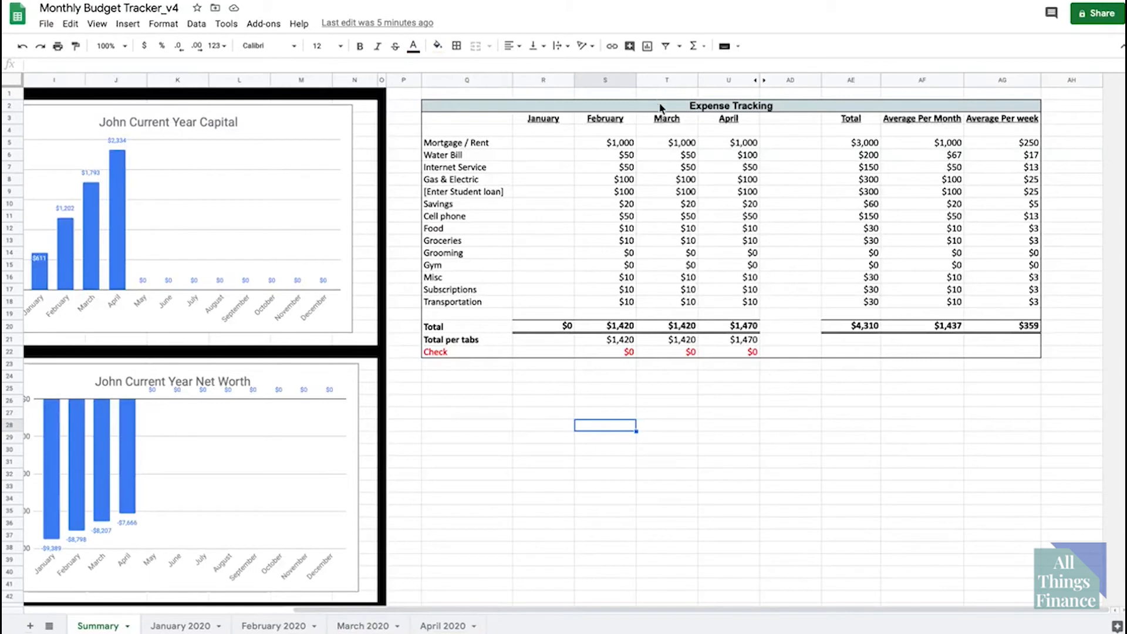
pyautogui.moveTo(647, 104); pyautogui.dragTo(642, 257)
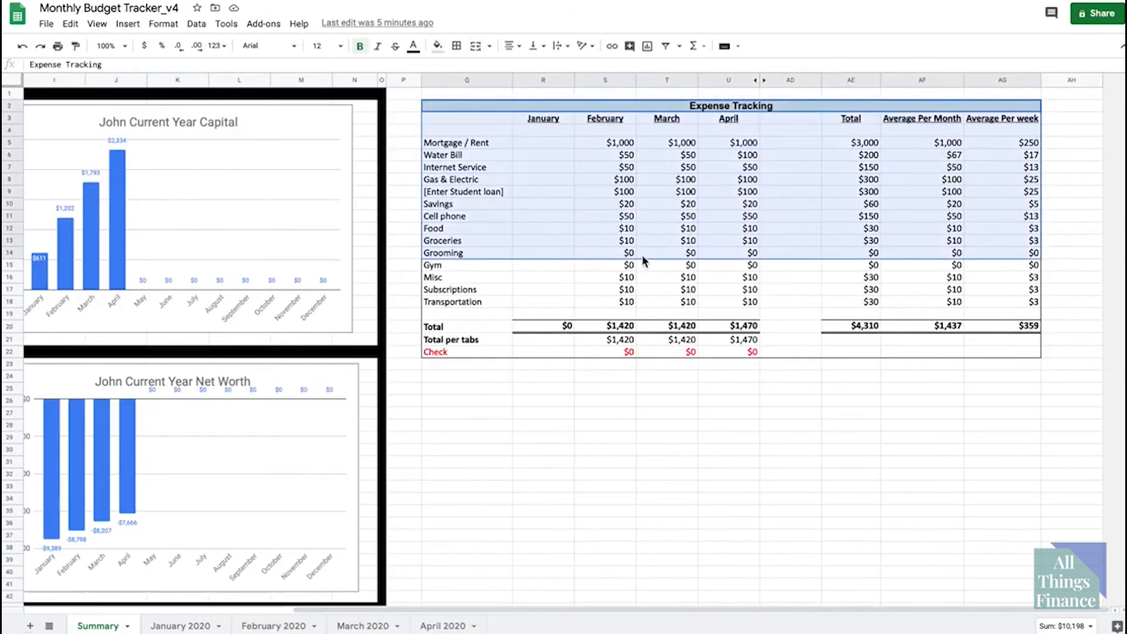
pyautogui.click(651, 119)
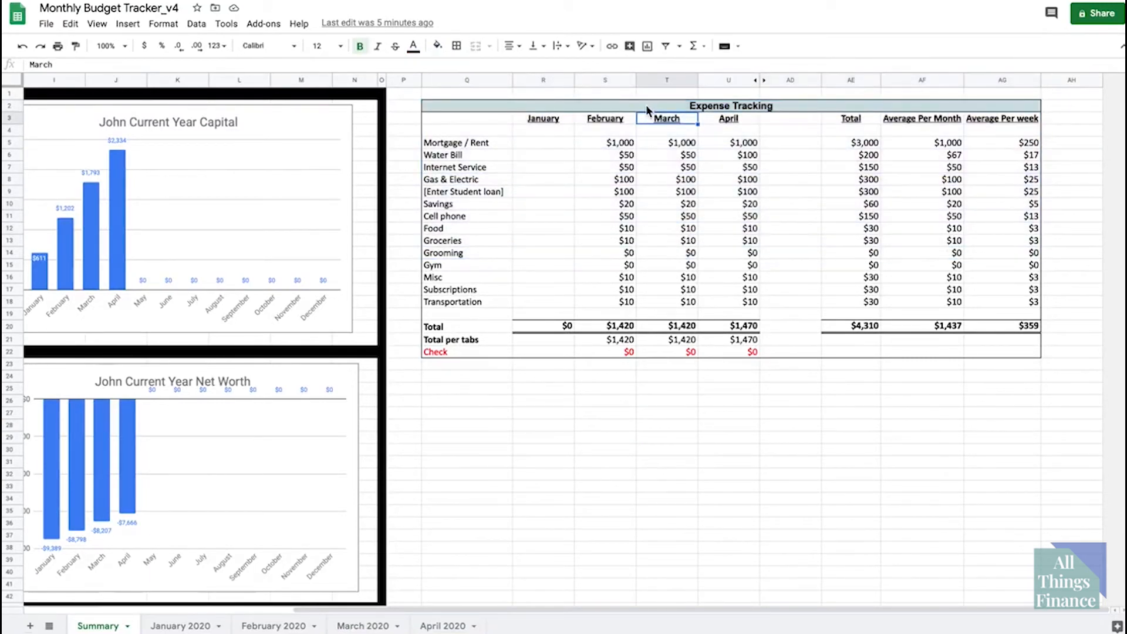
pyautogui.moveTo(646, 104); pyautogui.dragTo(647, 357)
pyautogui.hotkey('ctrl', 'c')
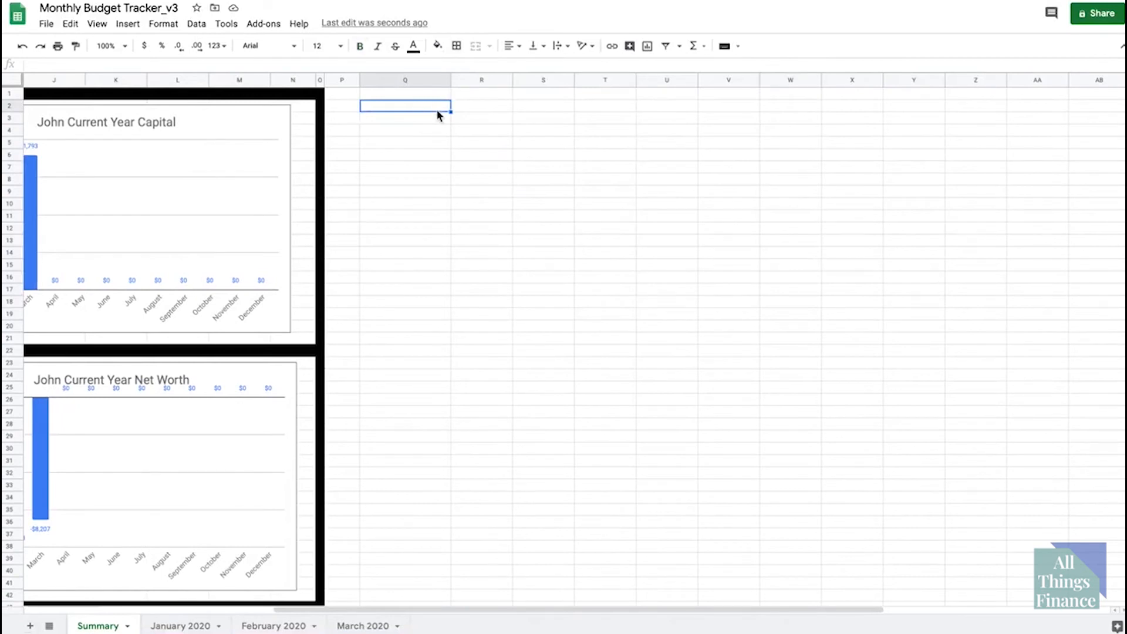
pyautogui.hotkey('ctrl', 'v')
pyautogui.hscroll(2, 585, 177)
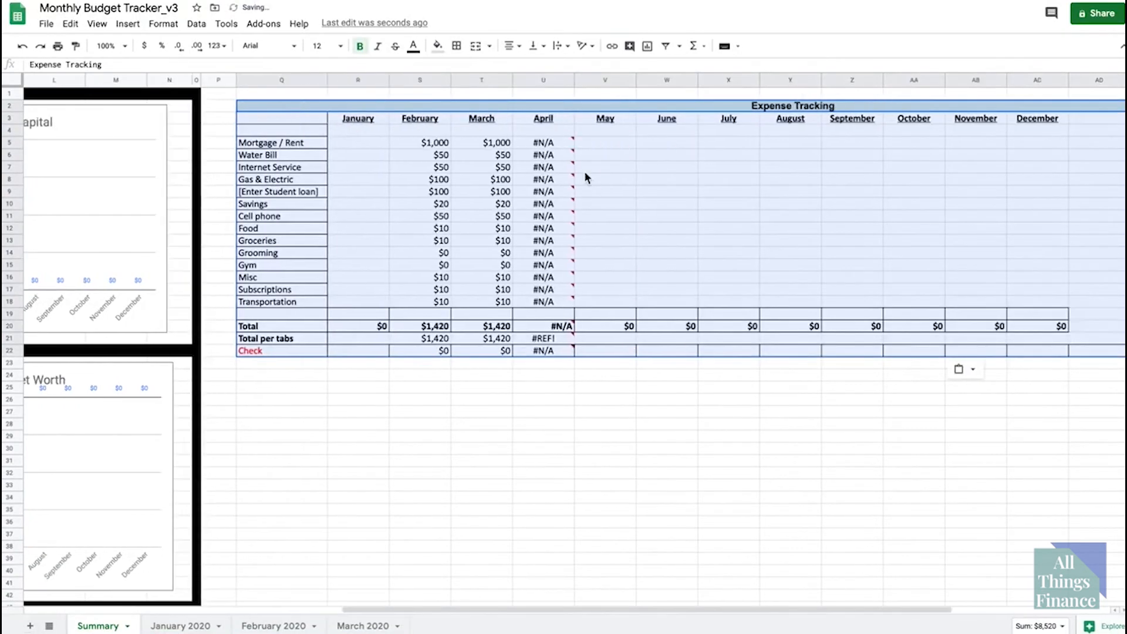
# Clear all borders from the pasted Expense Tracking table and put an outer border around its header.
pyautogui.click(457, 46)
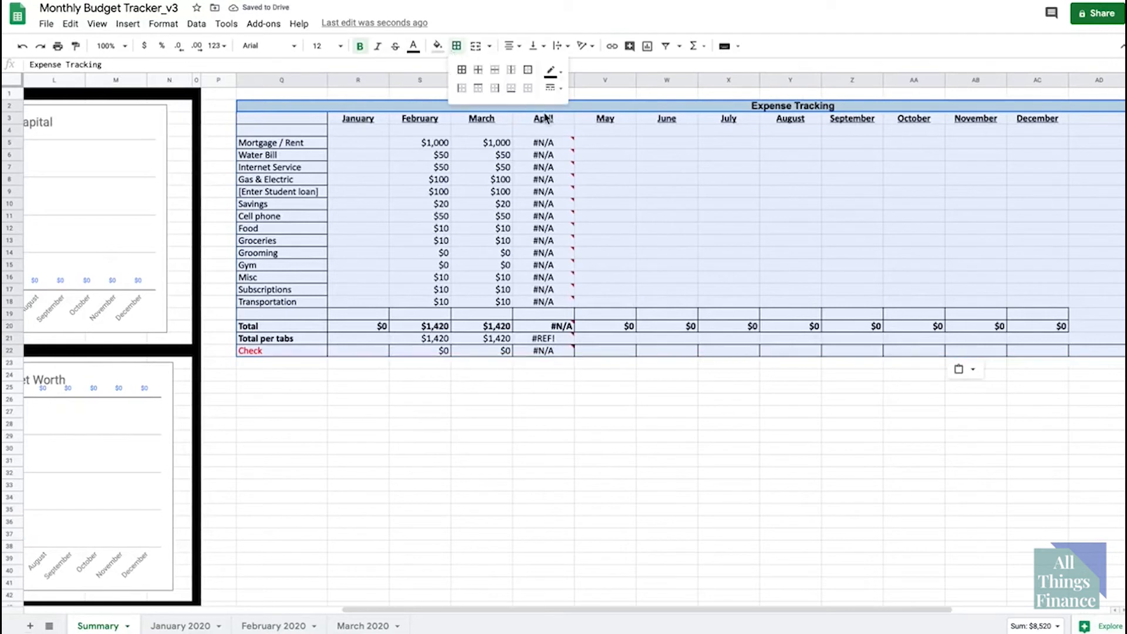
pyautogui.click(528, 88)
pyautogui.click(504, 143)
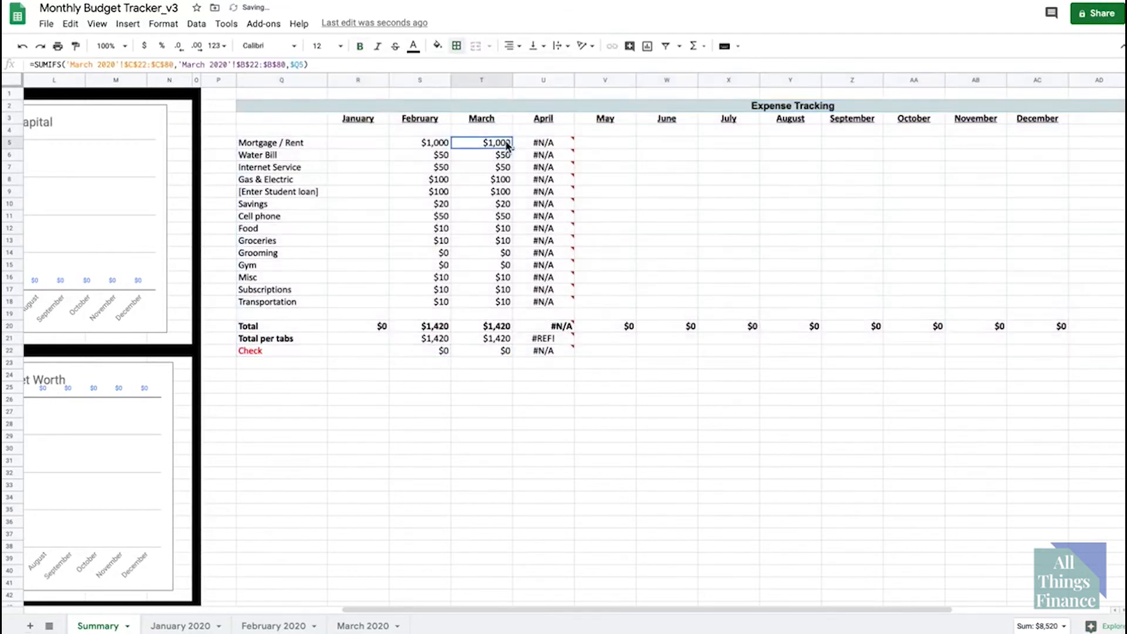
pyautogui.click(507, 110)
pyautogui.click(456, 48)
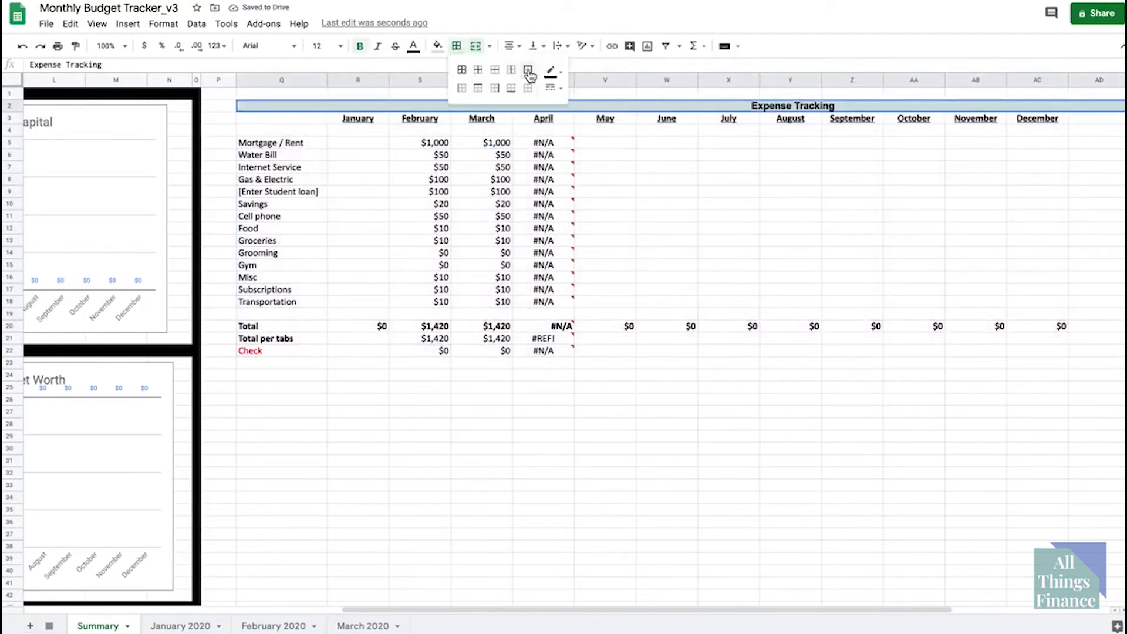
# Duplicate the March 2020 sheet and rename the copy April 2020.
pyautogui.moveTo(524, 143)
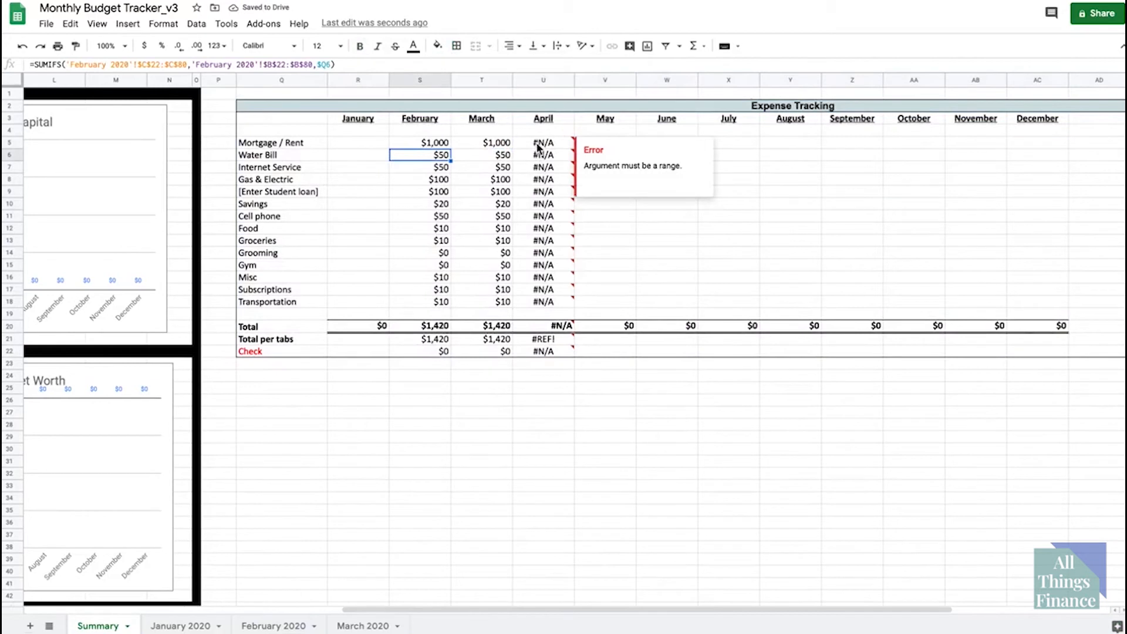
pyautogui.moveTo(539, 147); pyautogui.dragTo(548, 305)
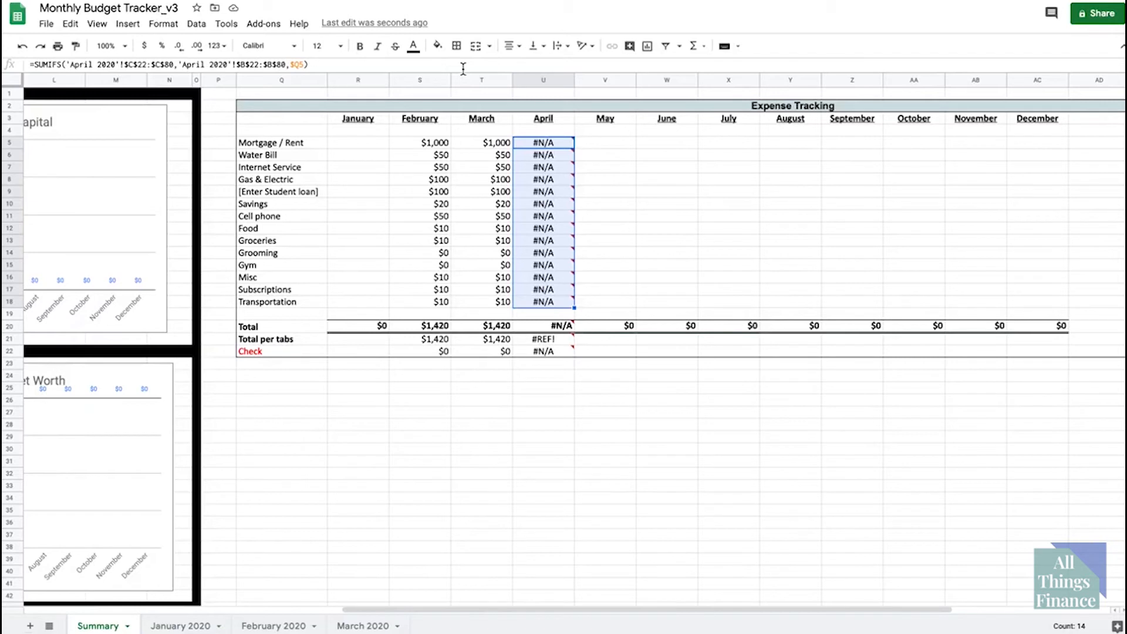
pyautogui.click(474, 377)
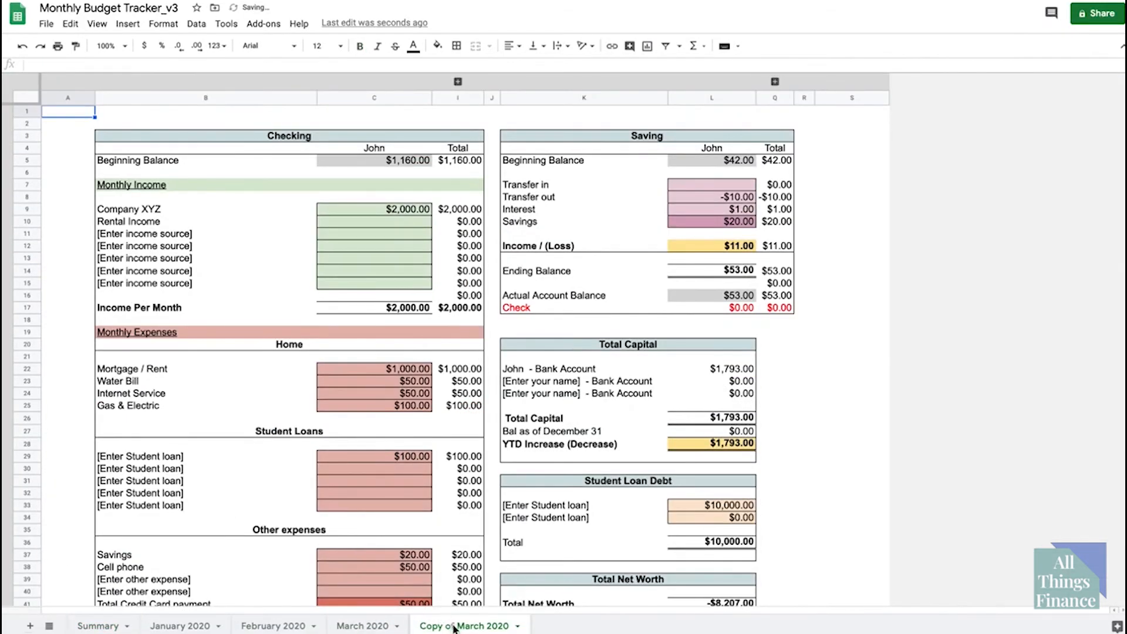
pyautogui.doubleClick(484, 627)
pyautogui.hotkey('shift', 'Home')
pyautogui.write('April')
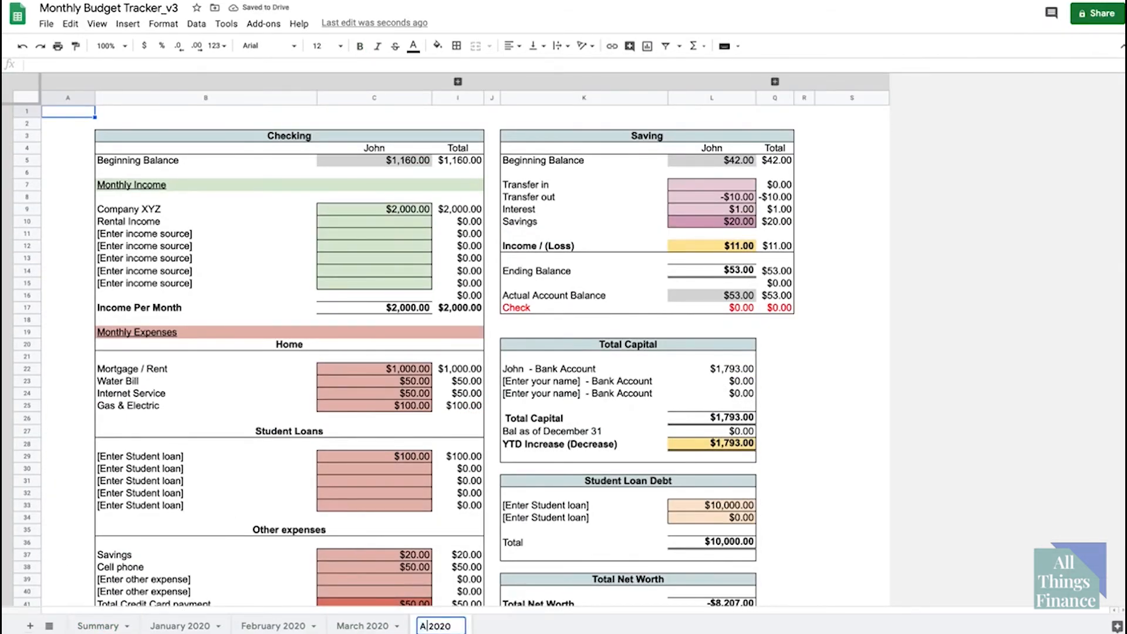
pyautogui.press('Return')
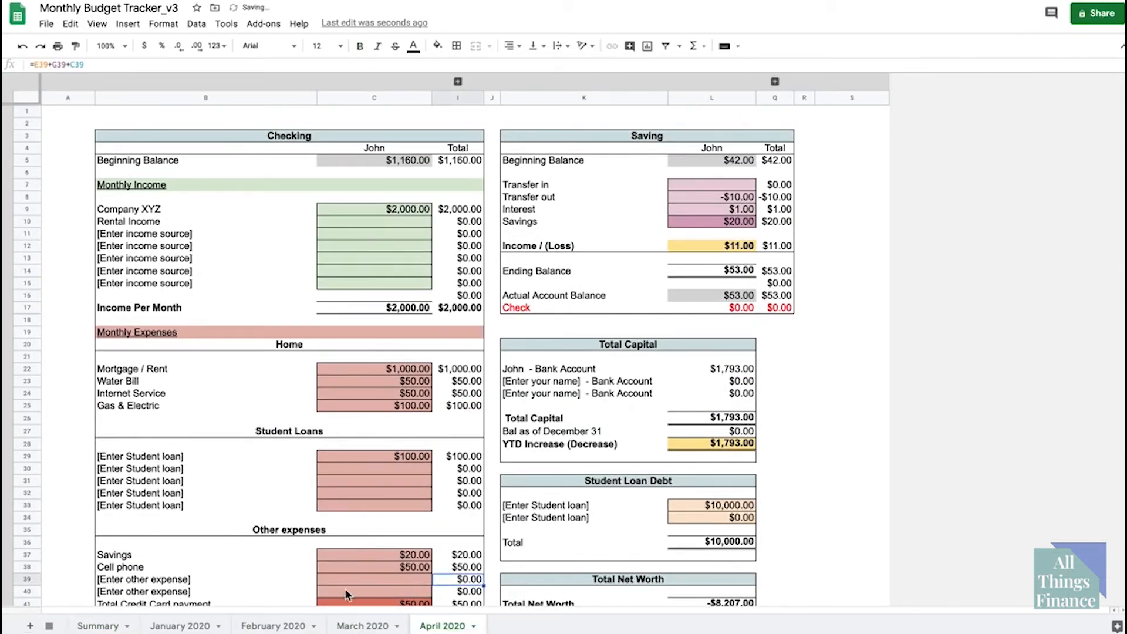
# Re-enter April's Mortgage / Rent formula on the Summary and copy it down through Transportation.
pyautogui.click(98, 626)
pyautogui.click(539, 144)
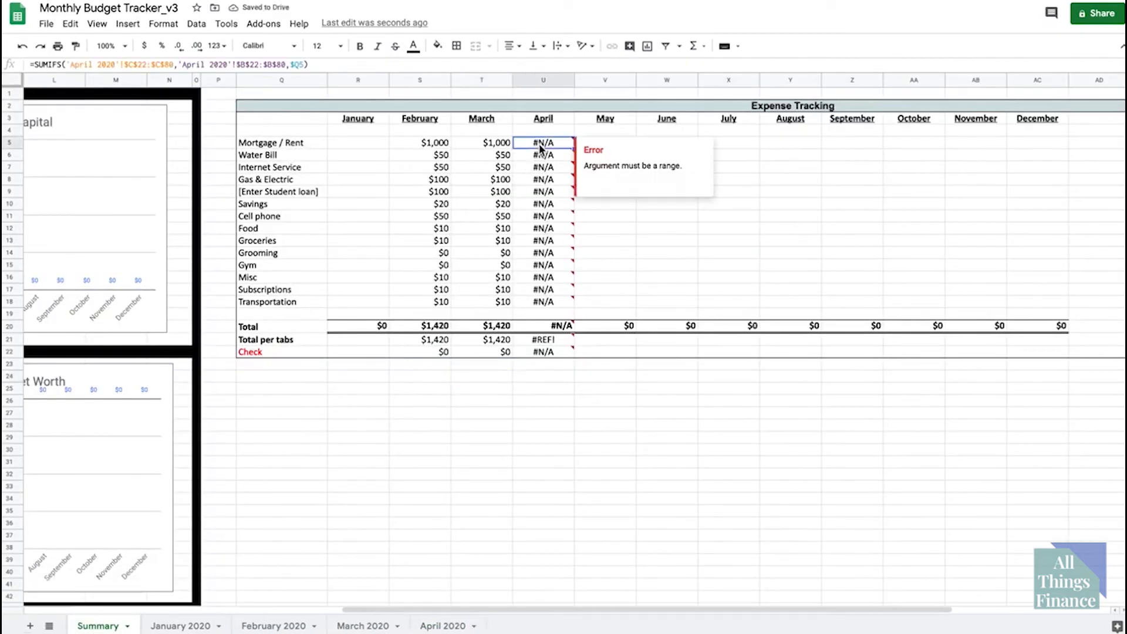
pyautogui.press('Return')
pyautogui.press('Return')
pyautogui.press('Up')
pyautogui.press('super+c')
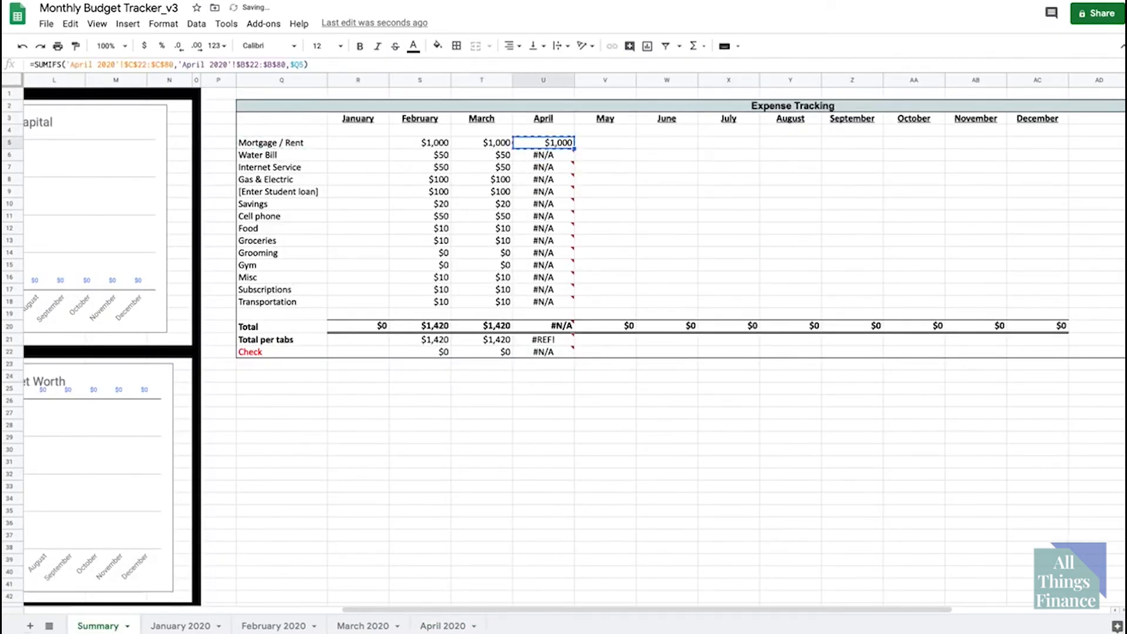
pyautogui.hotkey('ctrl', 'shift', 'Down')
pyautogui.hotkey('ctrl', 'v')
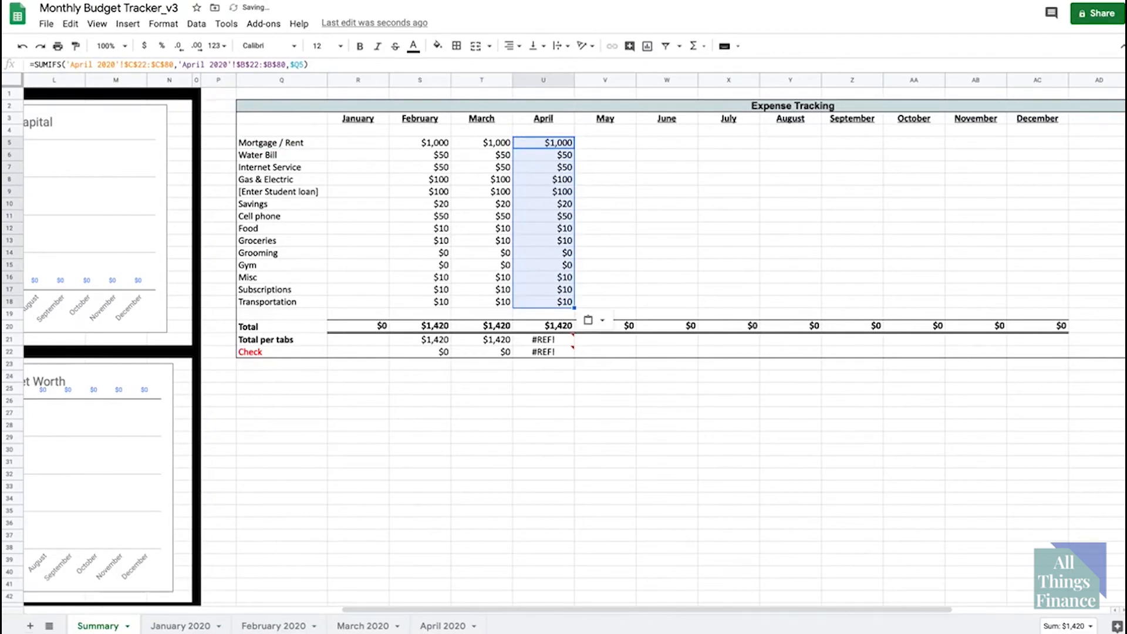
# Copy March's Total per tabs formula to April and change its reference to 'April 2020'!$C$43.
pyautogui.click(491, 339)
pyautogui.hotkey('ctrl', 'c')
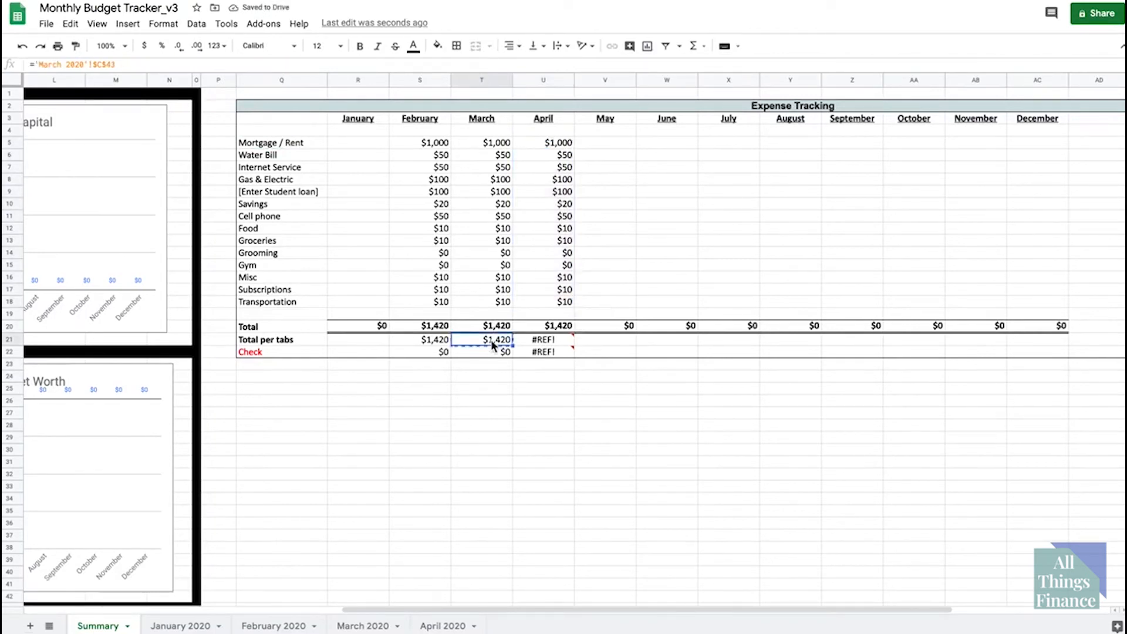
pyautogui.press('Right')
pyautogui.hotkey('ctrl', 'v')
pyautogui.doubleClick(55, 64)
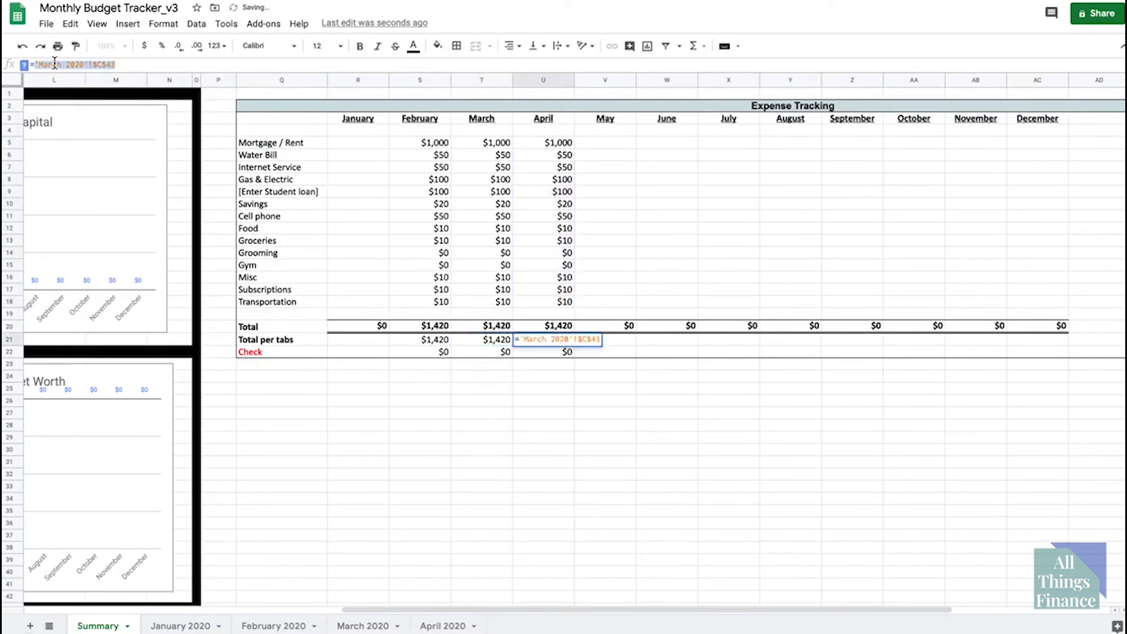
pyautogui.press('Escape')
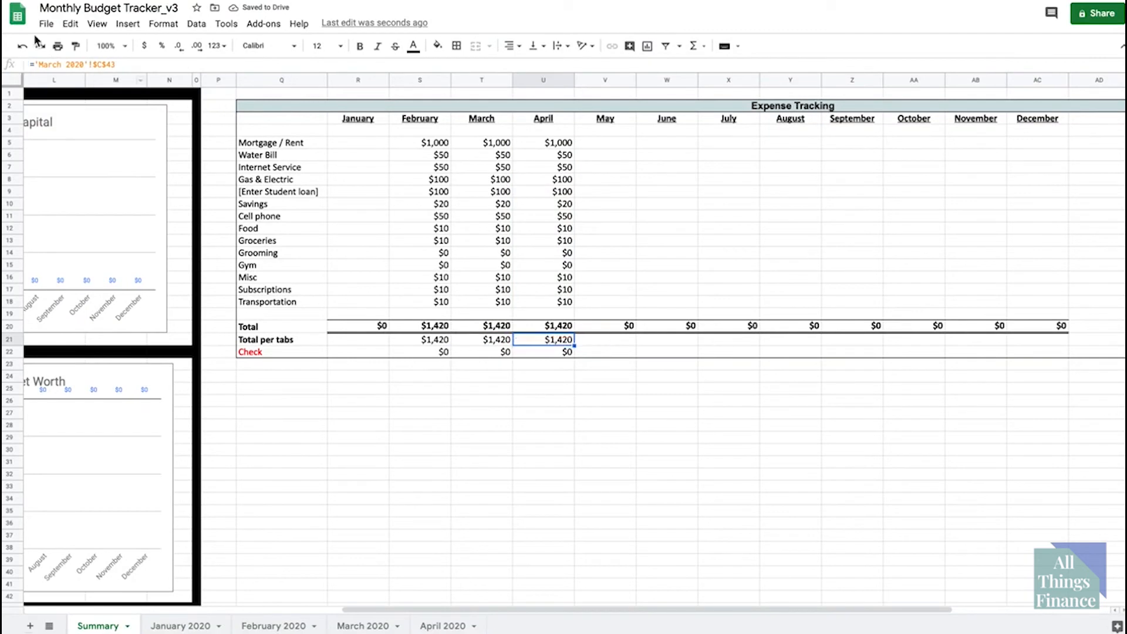
pyautogui.doubleClick(52, 65)
pyautogui.write('A')
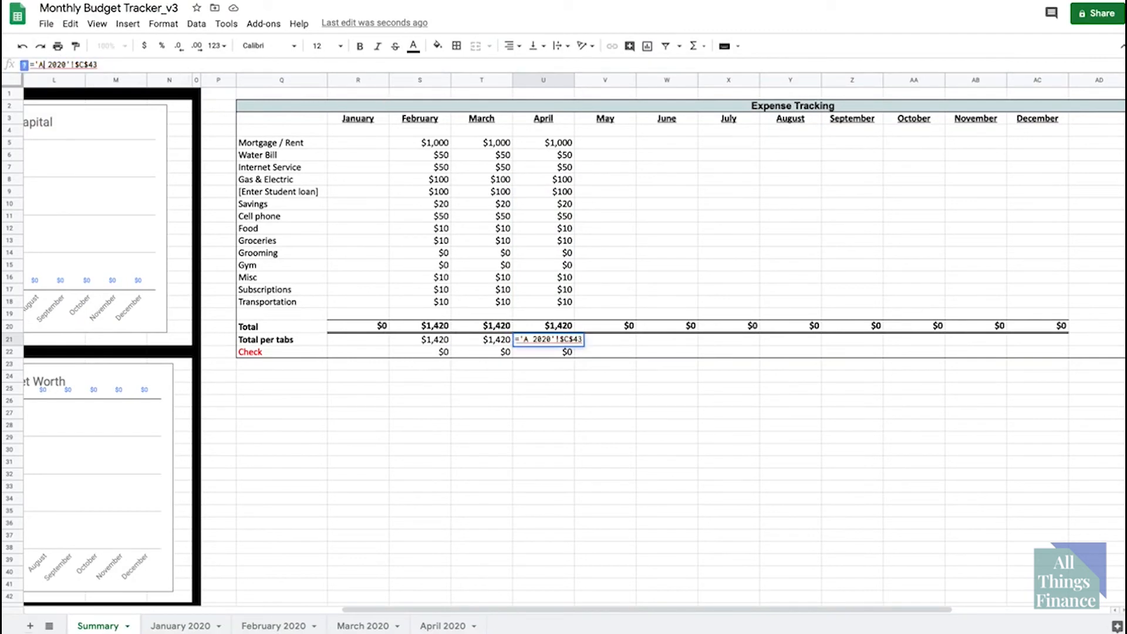
pyautogui.write('pril')
pyautogui.press('Return')
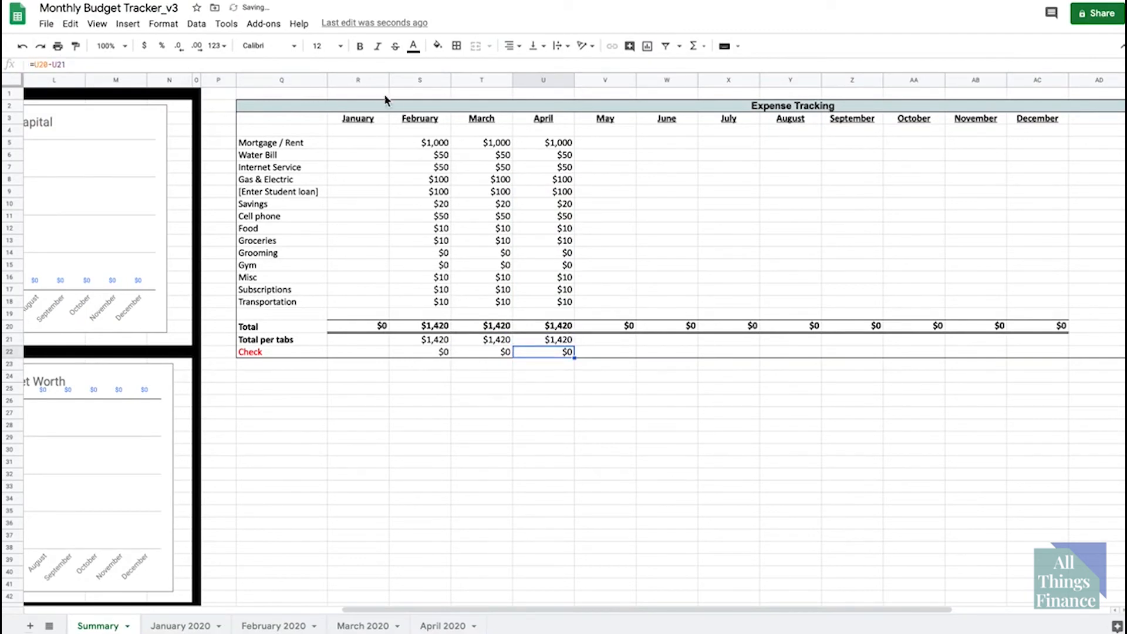
# Set the Water Bill on the April 2020 sheet to 100.
pyautogui.moveTo(549, 131); pyautogui.dragTo(552, 318)
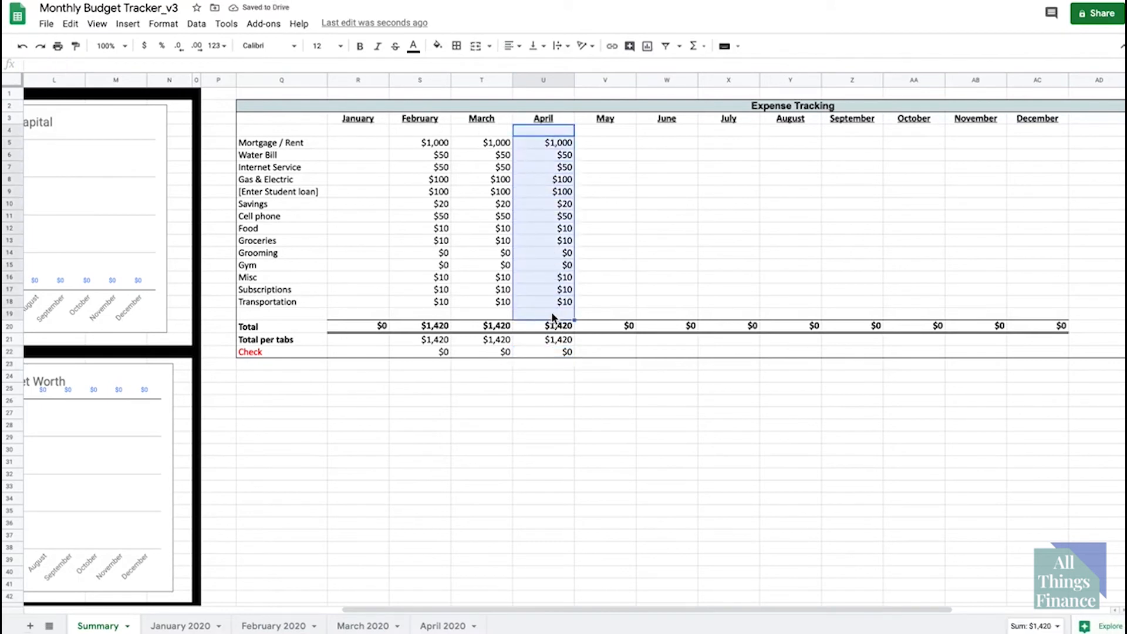
pyautogui.click(445, 627)
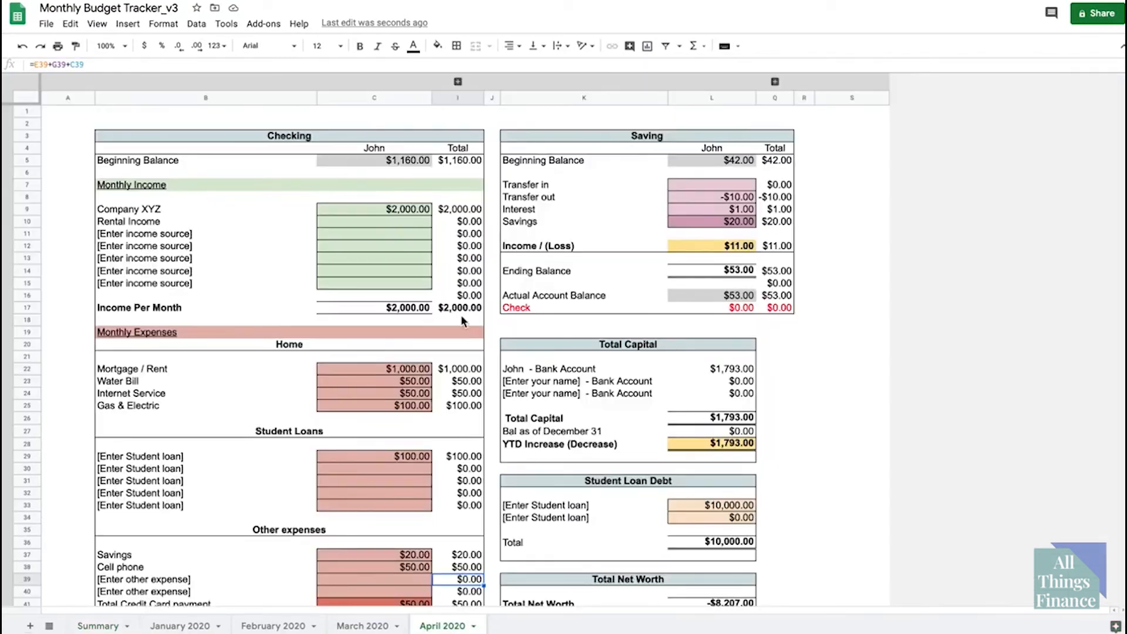
pyautogui.click(403, 379)
pyautogui.write('100')
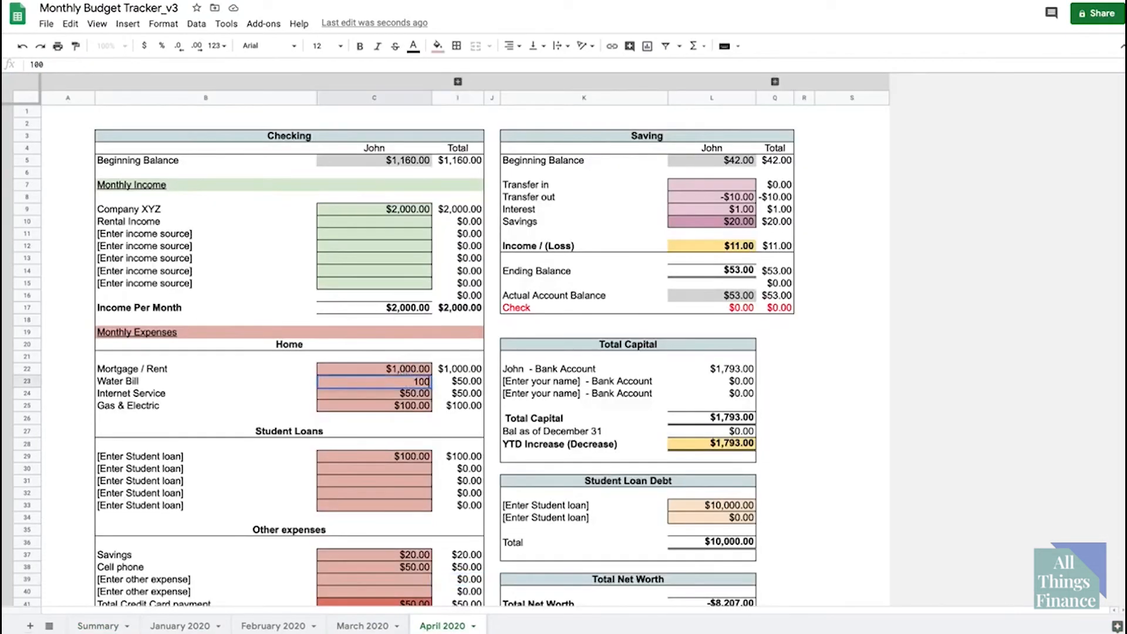
pyautogui.press('Return')
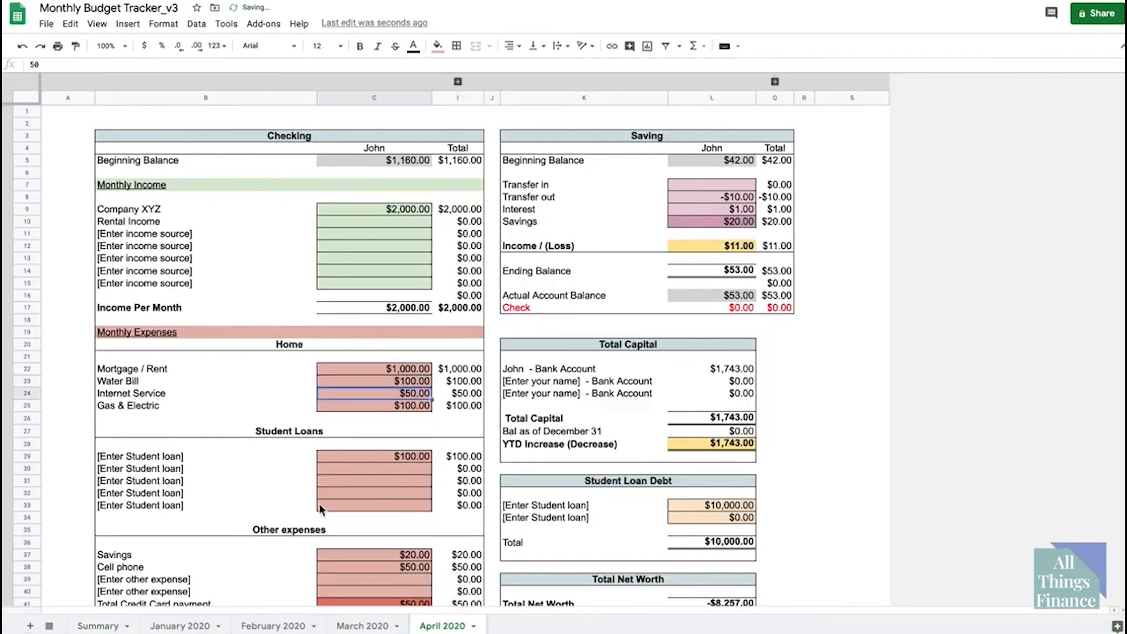
# Color the February to April Check values on the Summary red.
pyautogui.click(97, 626)
pyautogui.click(559, 340)
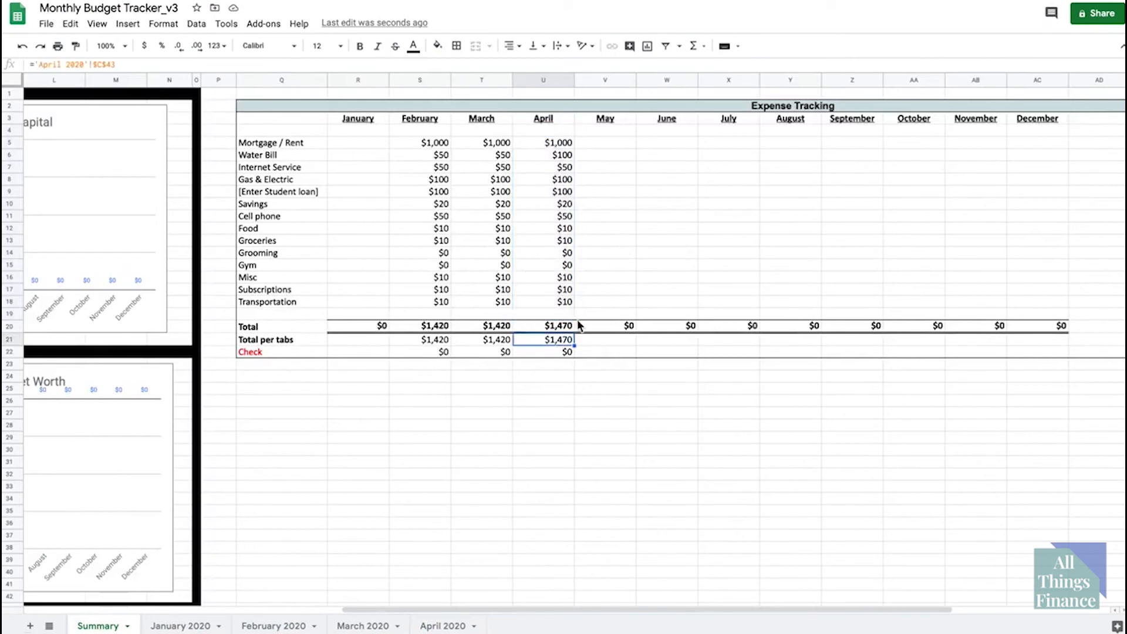
pyautogui.moveTo(441, 355); pyautogui.dragTo(567, 352)
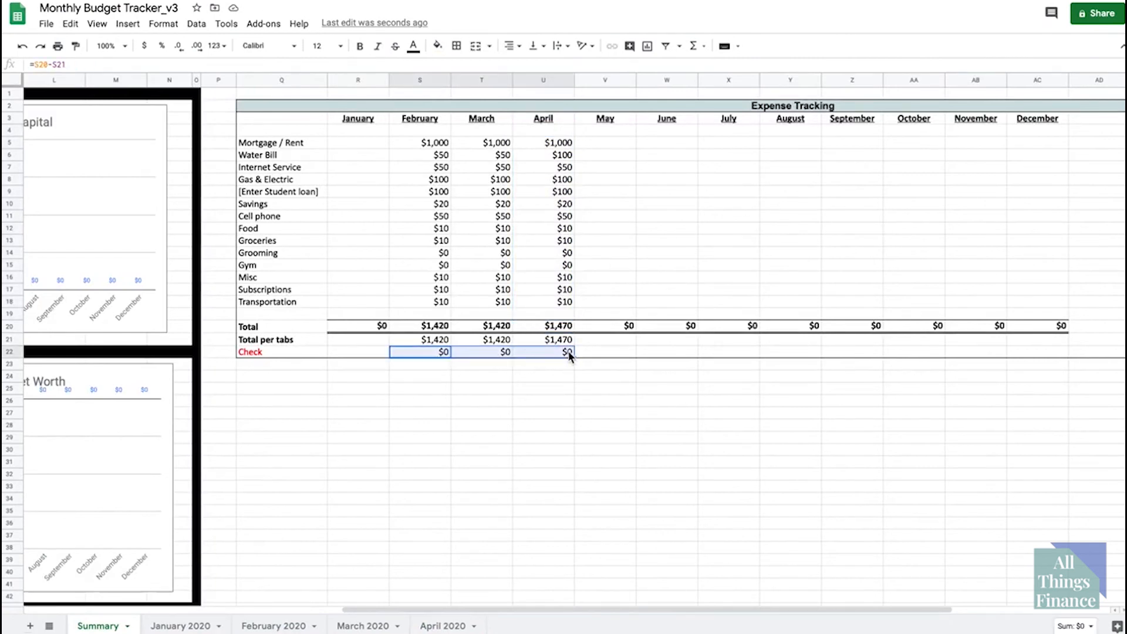
pyautogui.click(414, 48)
pyautogui.click(431, 104)
pyautogui.click(431, 218)
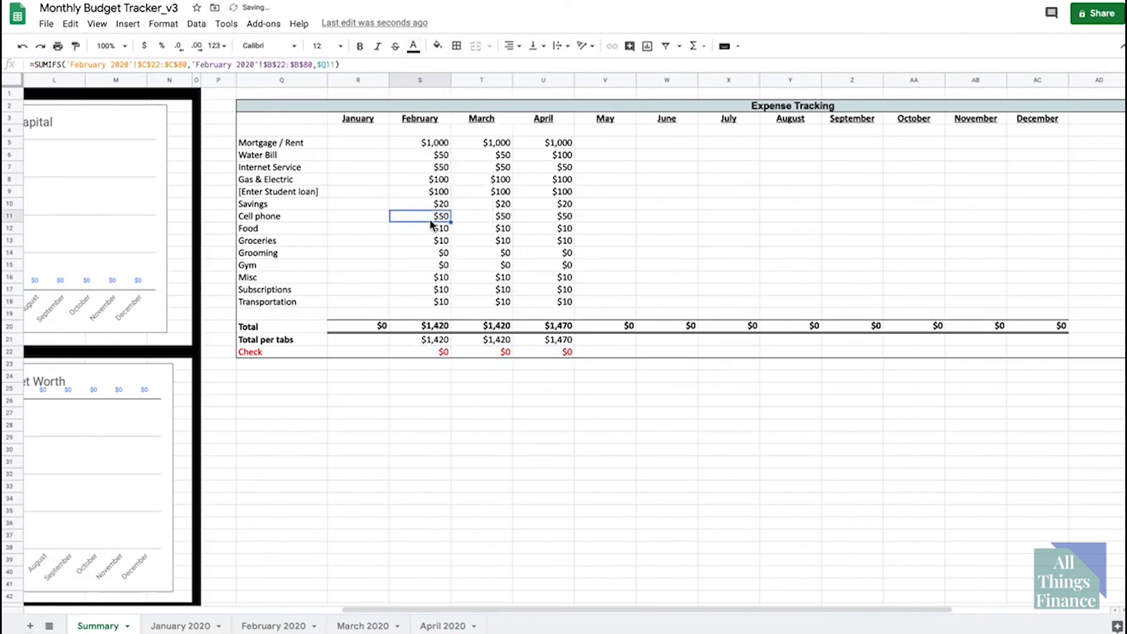
# Hide the May to December columns, V to AC, of the Expense Tracking table.
pyautogui.hscroll(3, 760, 194)
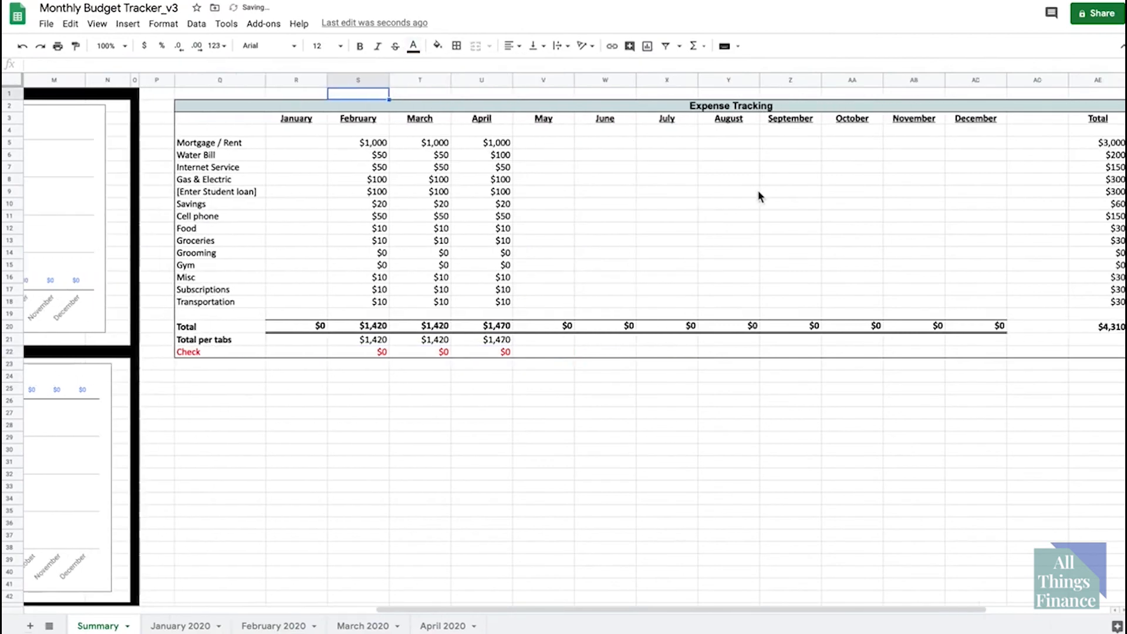
pyautogui.moveTo(481, 80); pyautogui.dragTo(918, 103)
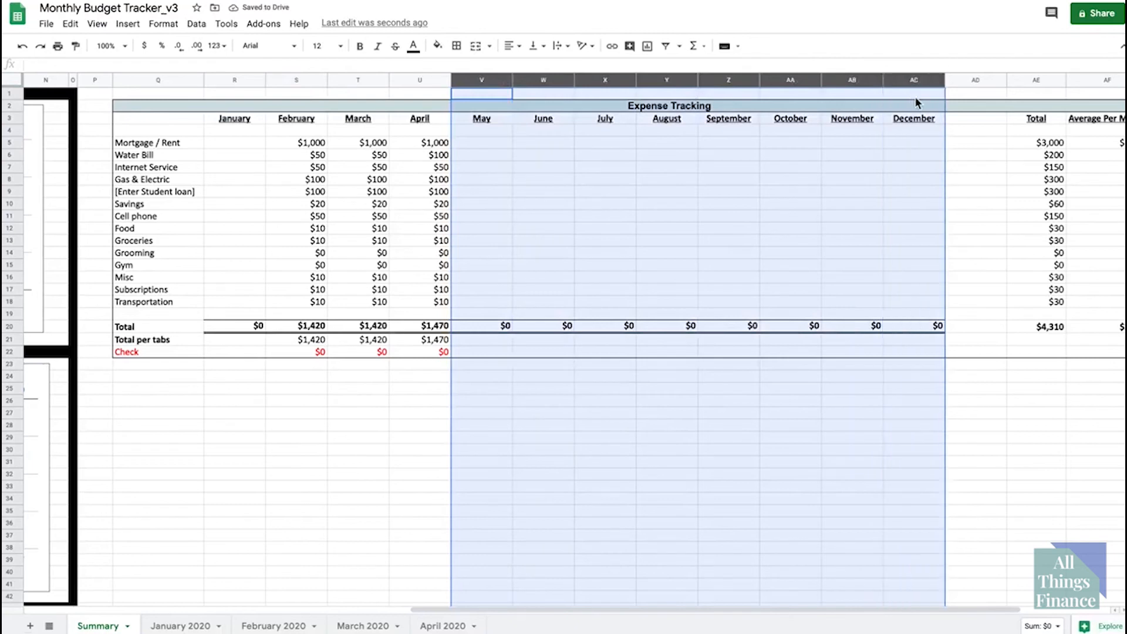
pyautogui.rightClick(867, 175)
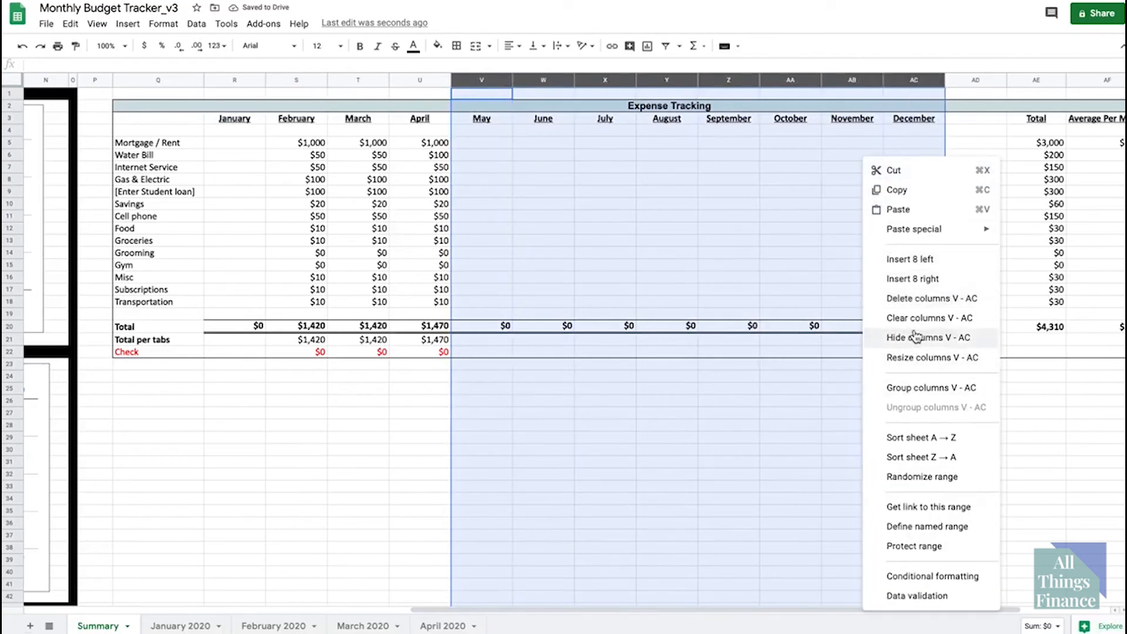
pyautogui.click(916, 336)
# Examine the Average Per Month and Total formulas in the Expense Tracking table.
pyautogui.click(932, 169)
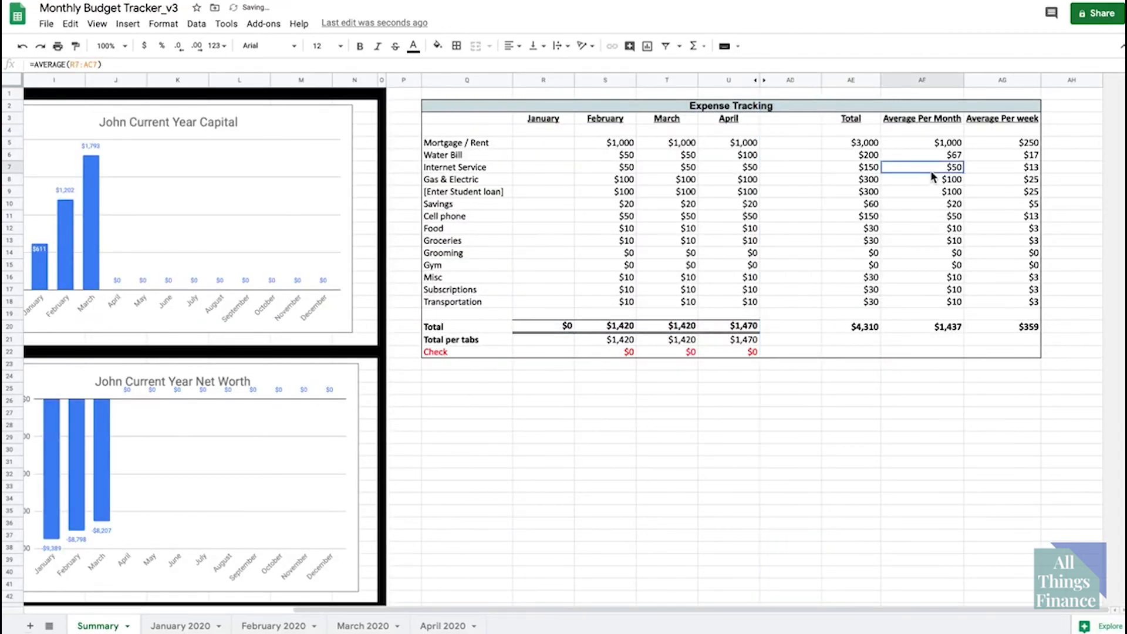
pyautogui.press('Return')
pyautogui.press('Return')
pyautogui.click(859, 157)
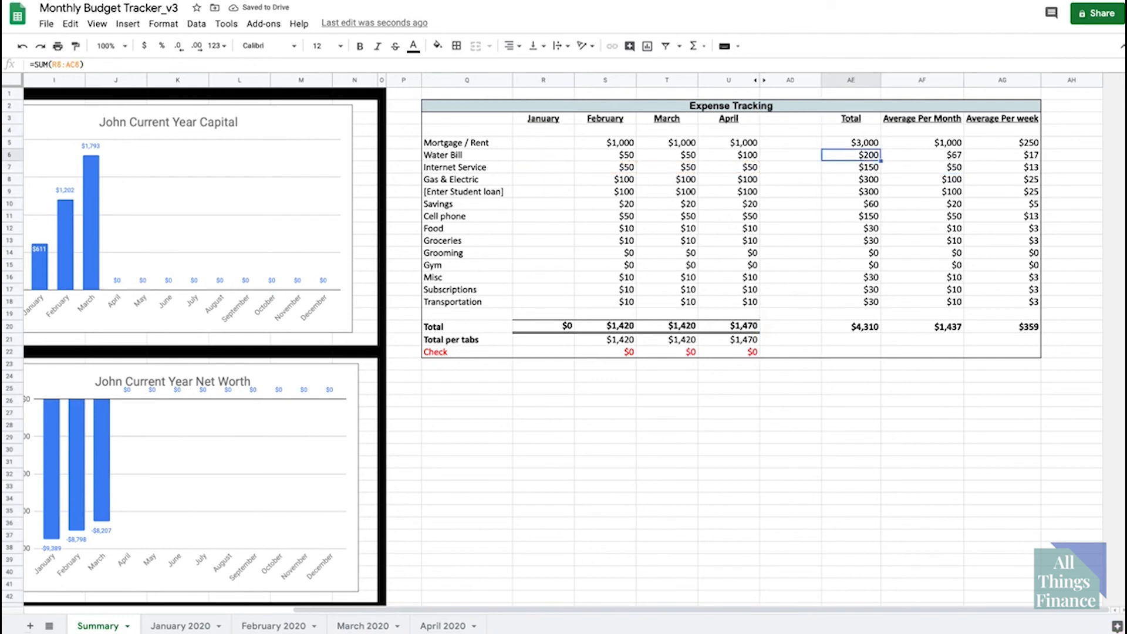
pyautogui.press('Return')
pyautogui.press('Return')
pyautogui.press('Return')
pyautogui.press('Return')
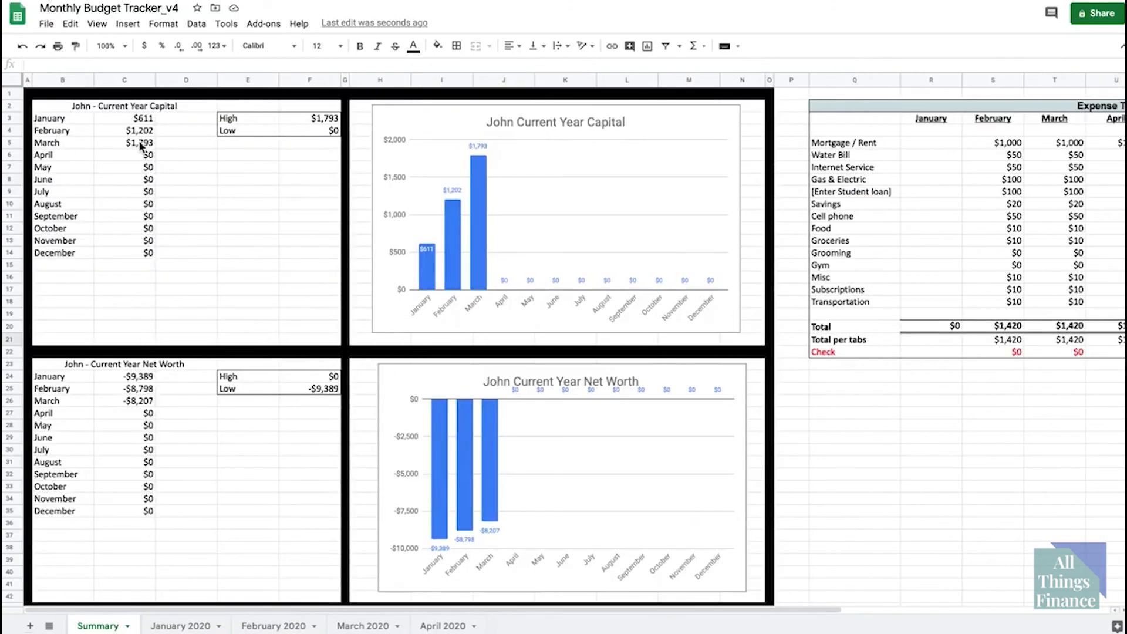
# Copy the March formula to April in the Summary's Current Year Capital table and point it to 'April 2020'!$L$26.
pyautogui.click(141, 146)
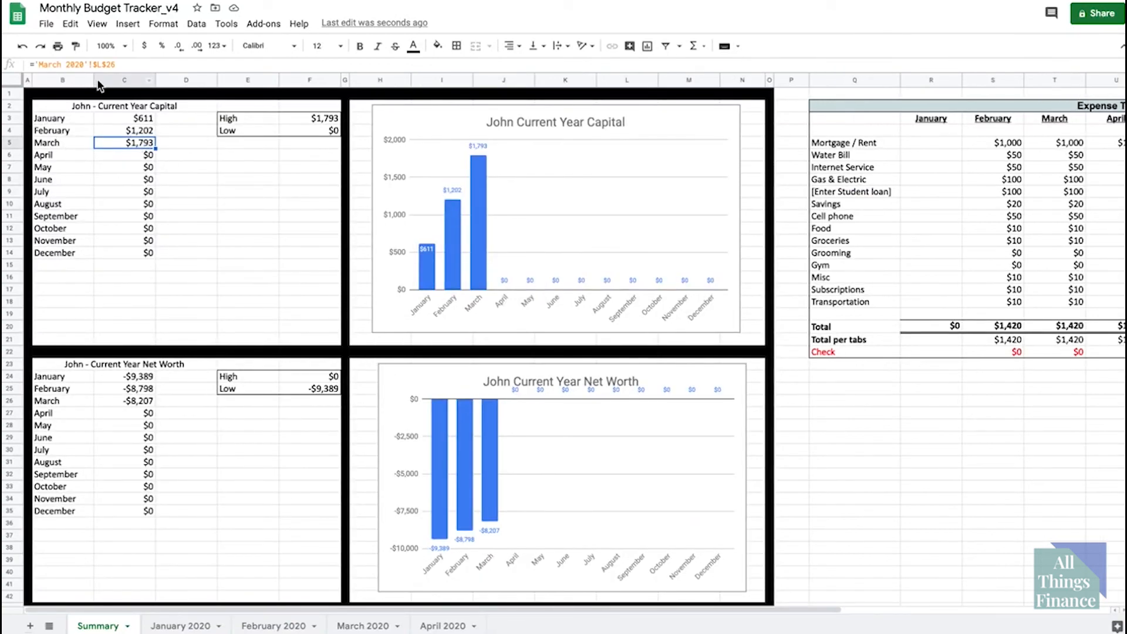
pyautogui.press('super+c')
pyautogui.press('Down')
pyautogui.press('super+v')
pyautogui.click(59, 66)
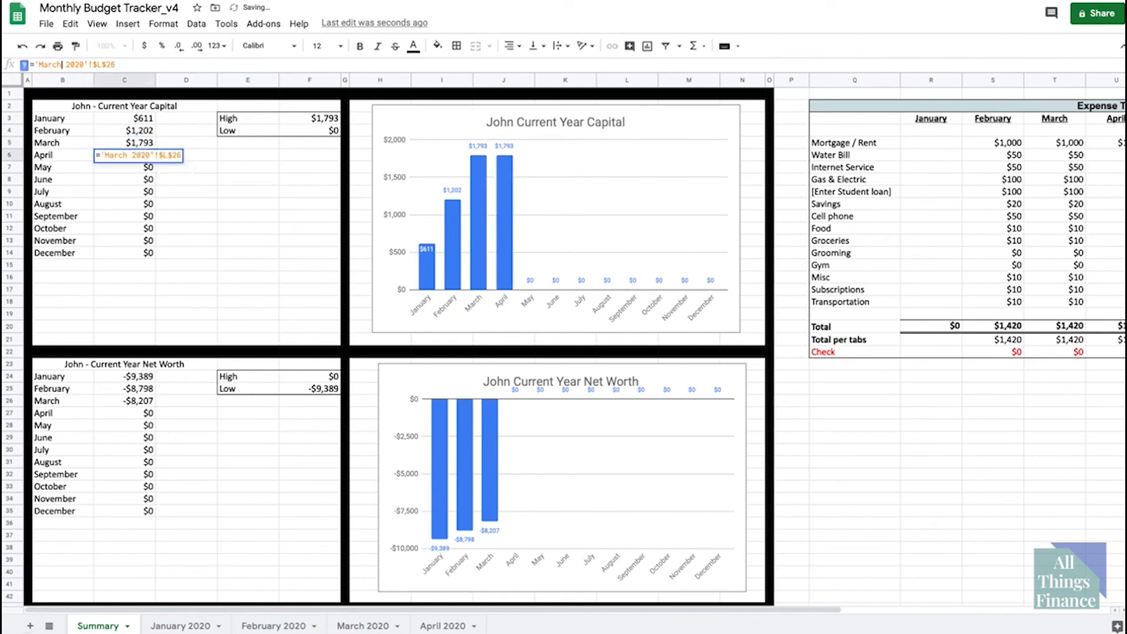
pyautogui.press('BackSpace')
pyautogui.press('BackSpace')
pyautogui.press('BackSpace')
pyautogui.press('BackSpace')
pyautogui.press('BackSpace')
pyautogui.write('April')
pyautogui.press('Return')
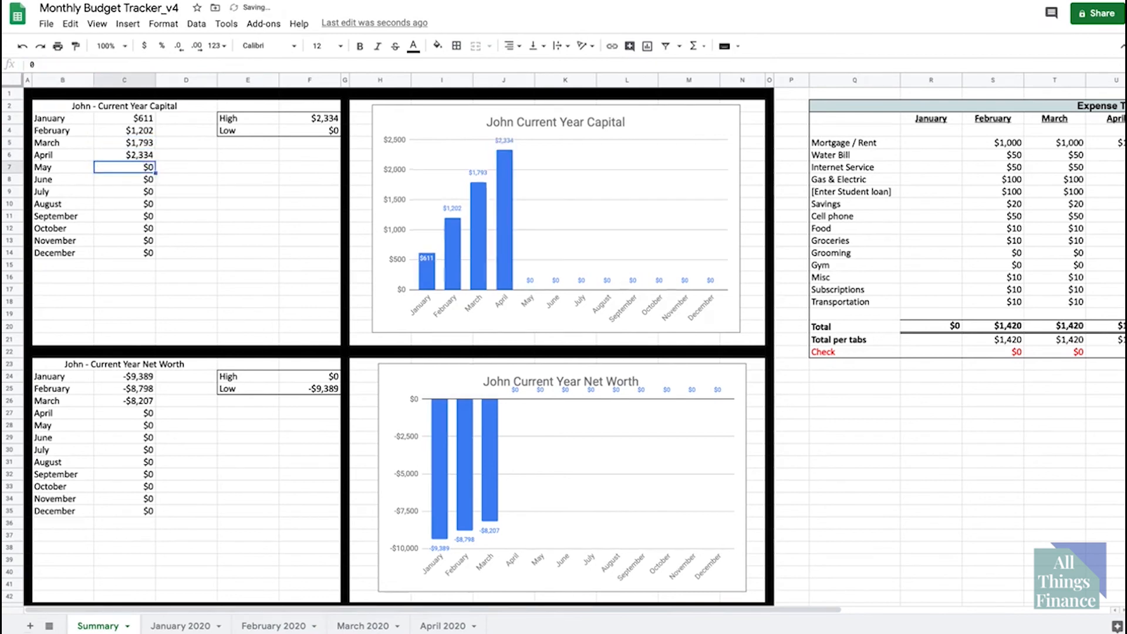
# Compare the Summary's April capital formula with the Total Capital cell on the April 2020 sheet, and return to the Summary.
pyautogui.click(129, 156)
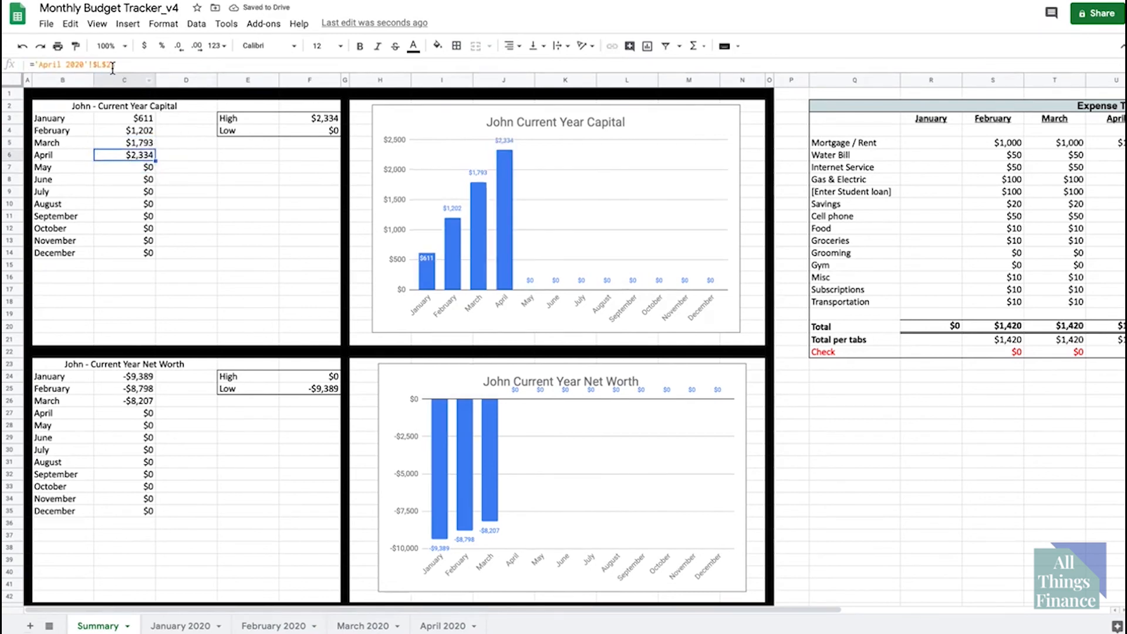
pyautogui.click(418, 622)
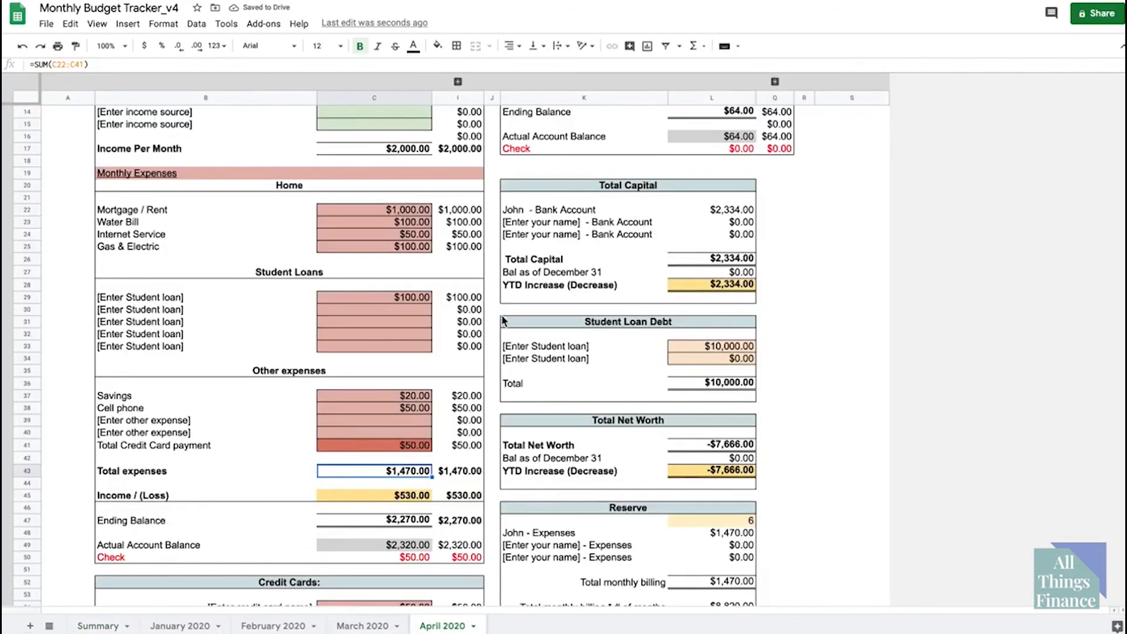
pyautogui.click(714, 262)
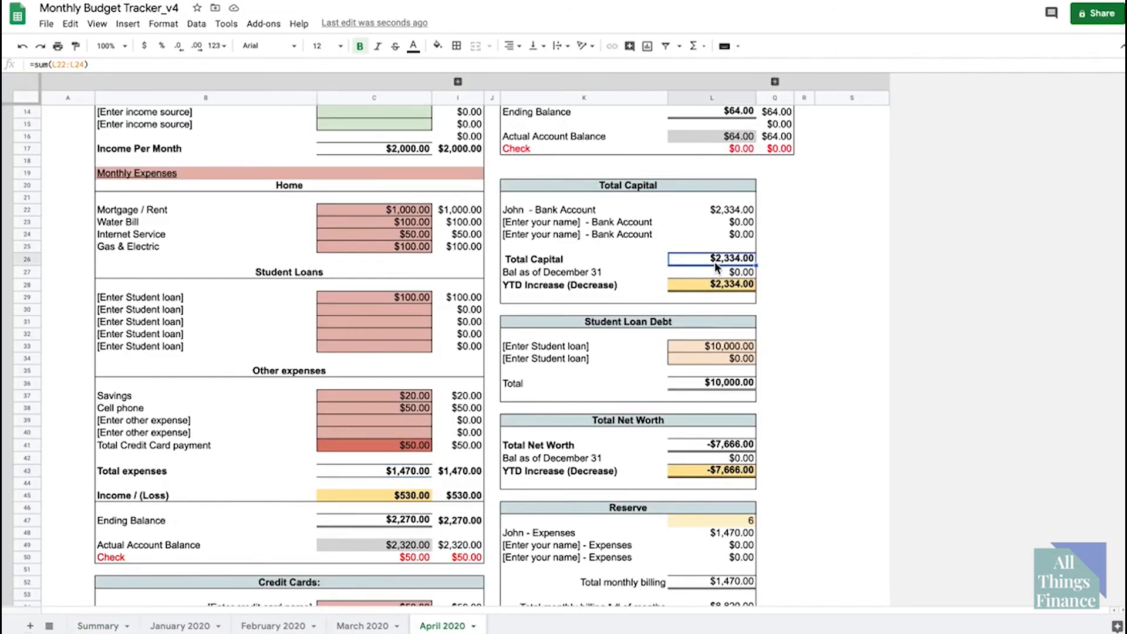
pyautogui.click(95, 625)
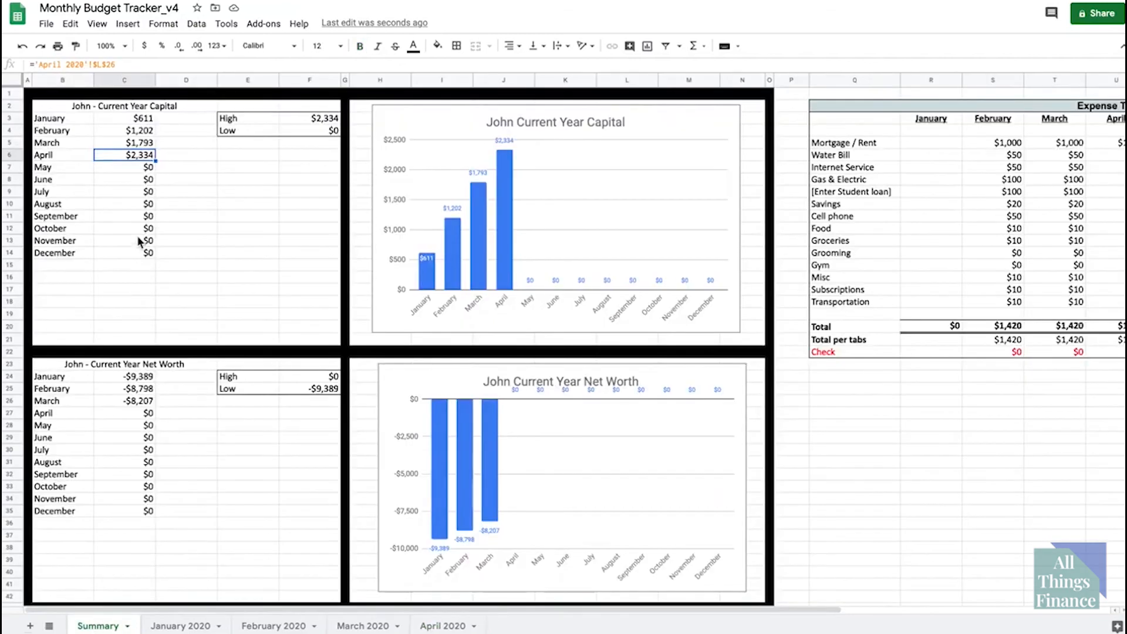
# Copy the March formula to April in the Current Year Net Worth table and point it to 'April 2020'!$L$41.
pyautogui.click(140, 403)
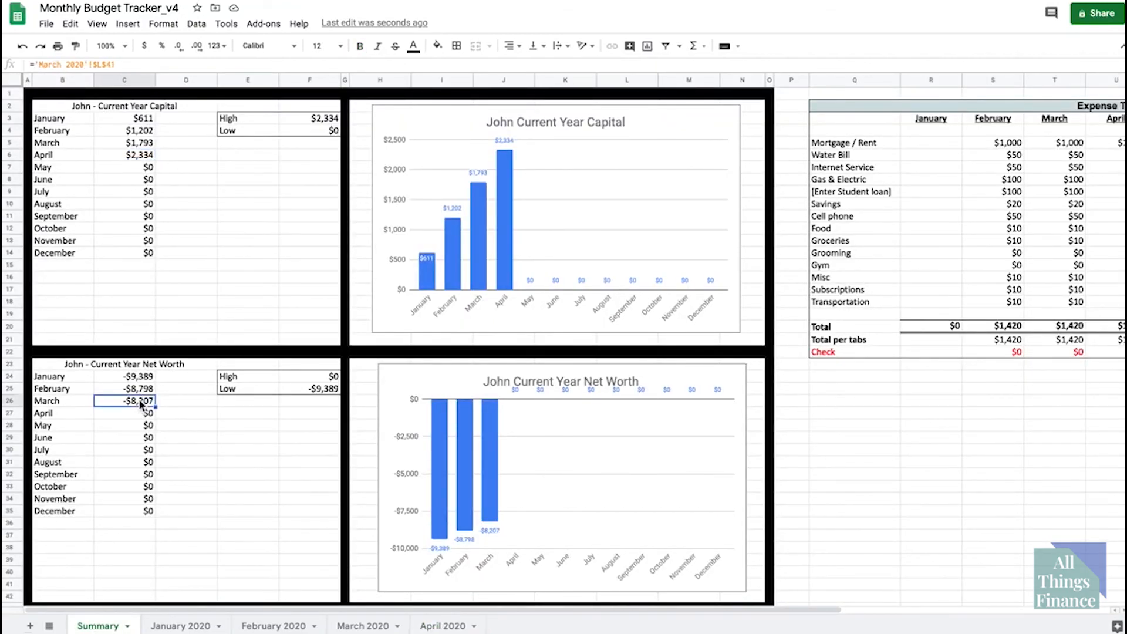
pyautogui.click(141, 413)
pyautogui.hotkey('ctrl', 'v')
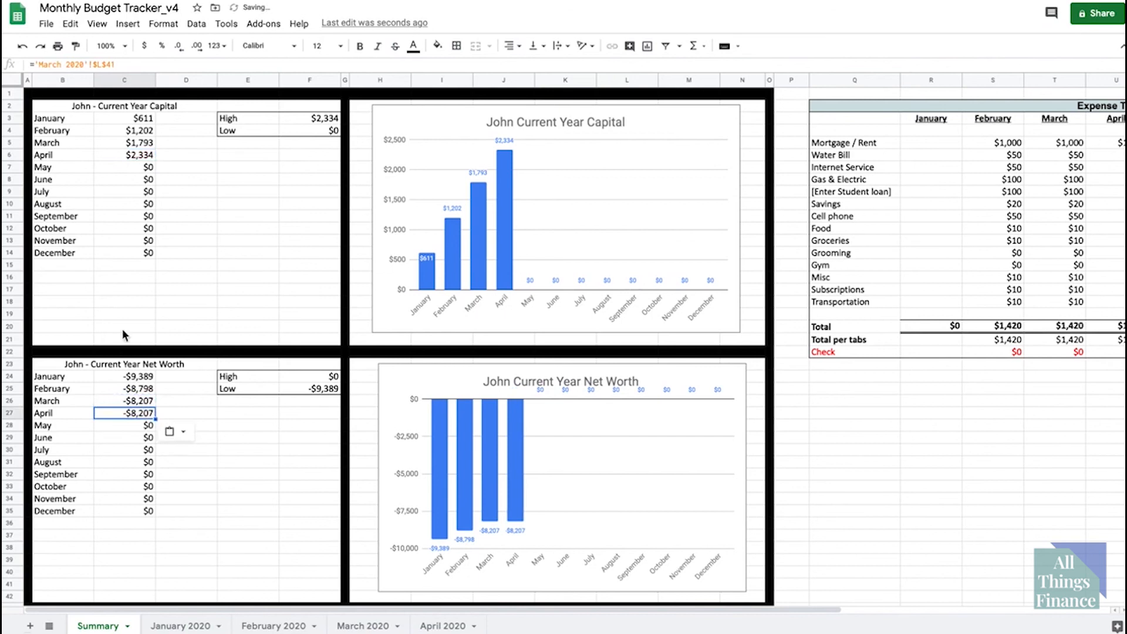
pyautogui.doubleClick(59, 64)
pyautogui.write('April')
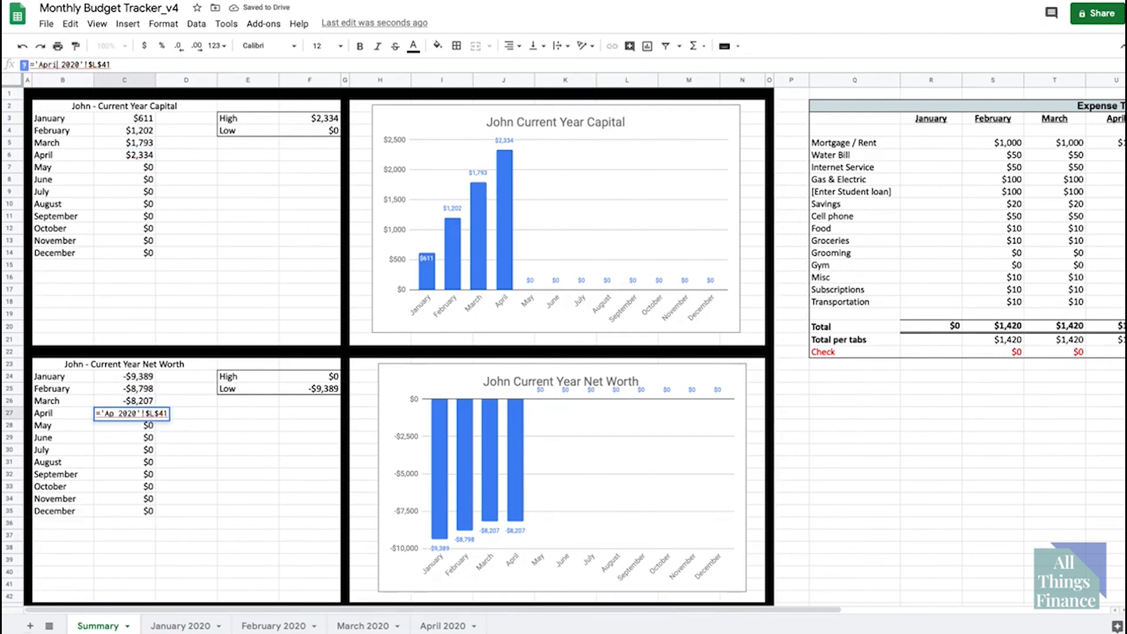
pyautogui.press('Return')
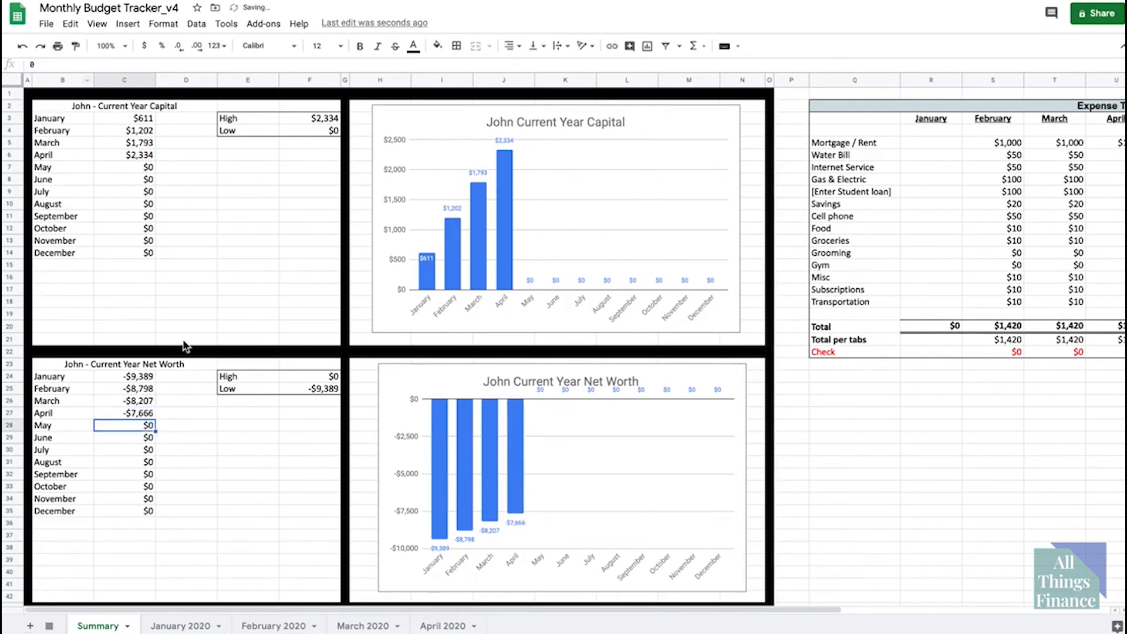
# Check the Summary's April net worth reference against the Total Net Worth cell on the April 2020 sheet, and return to the Summary.
pyautogui.press('Up')
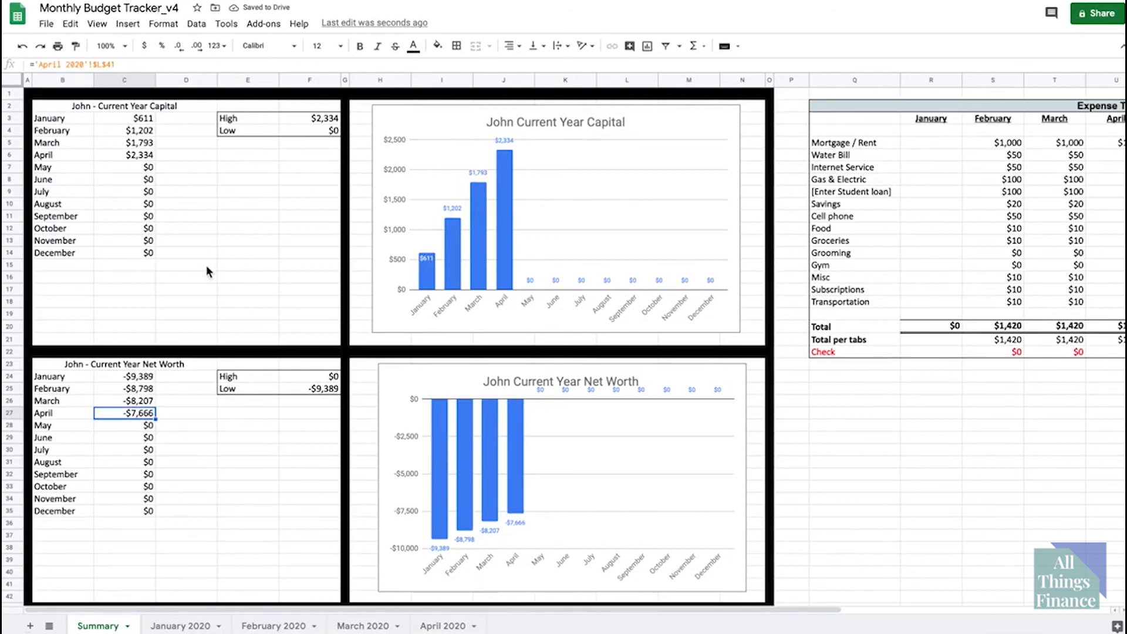
pyautogui.click(442, 625)
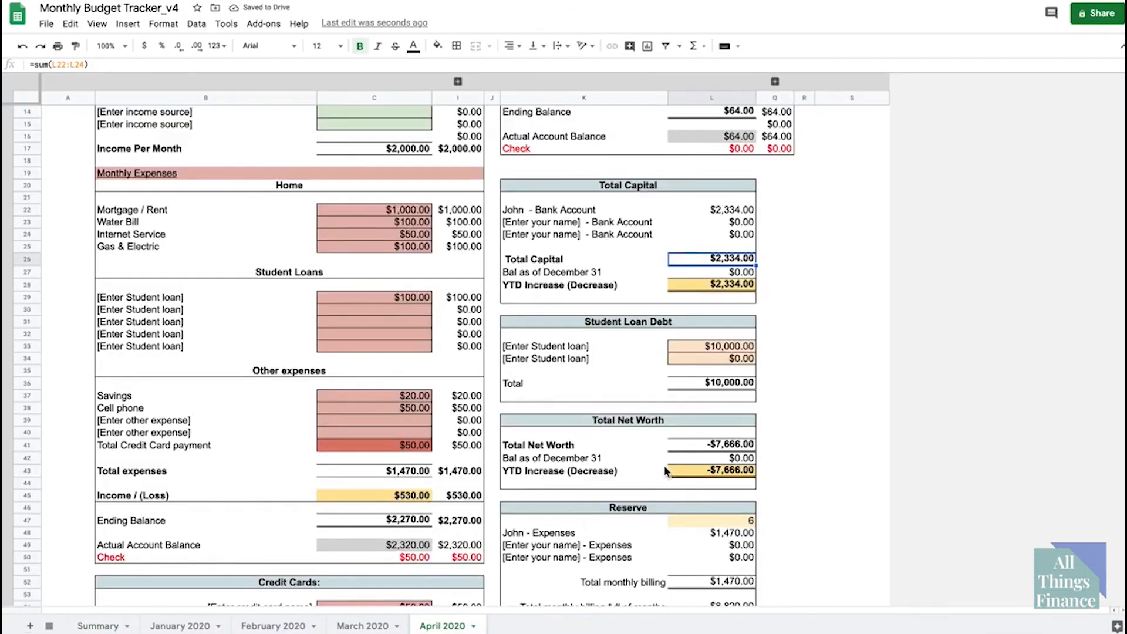
pyautogui.click(721, 446)
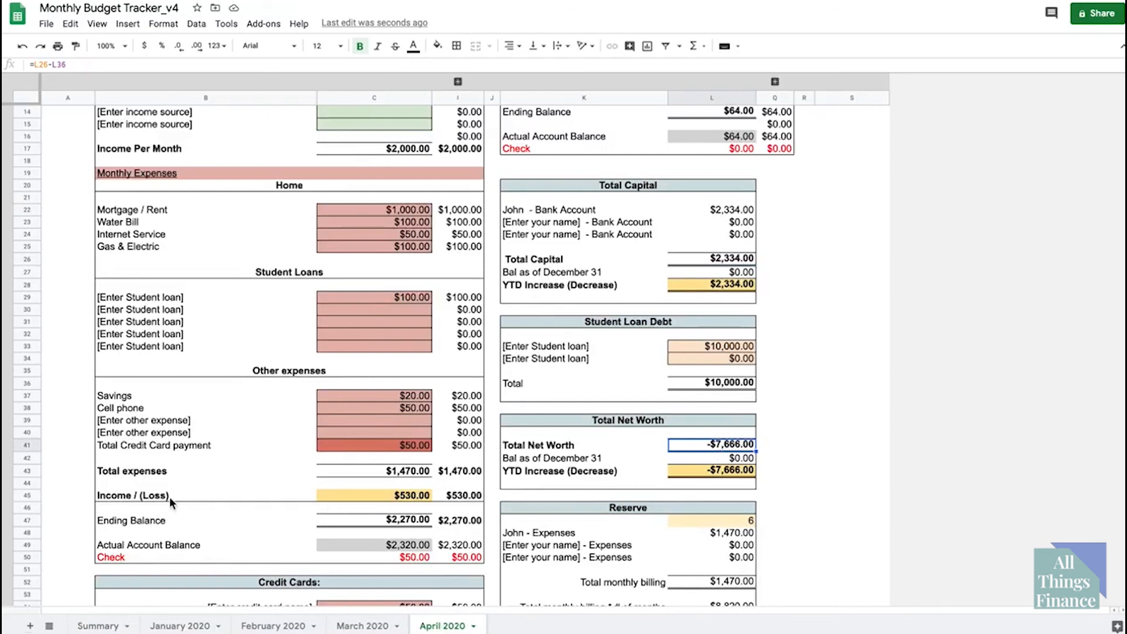
pyautogui.click(98, 626)
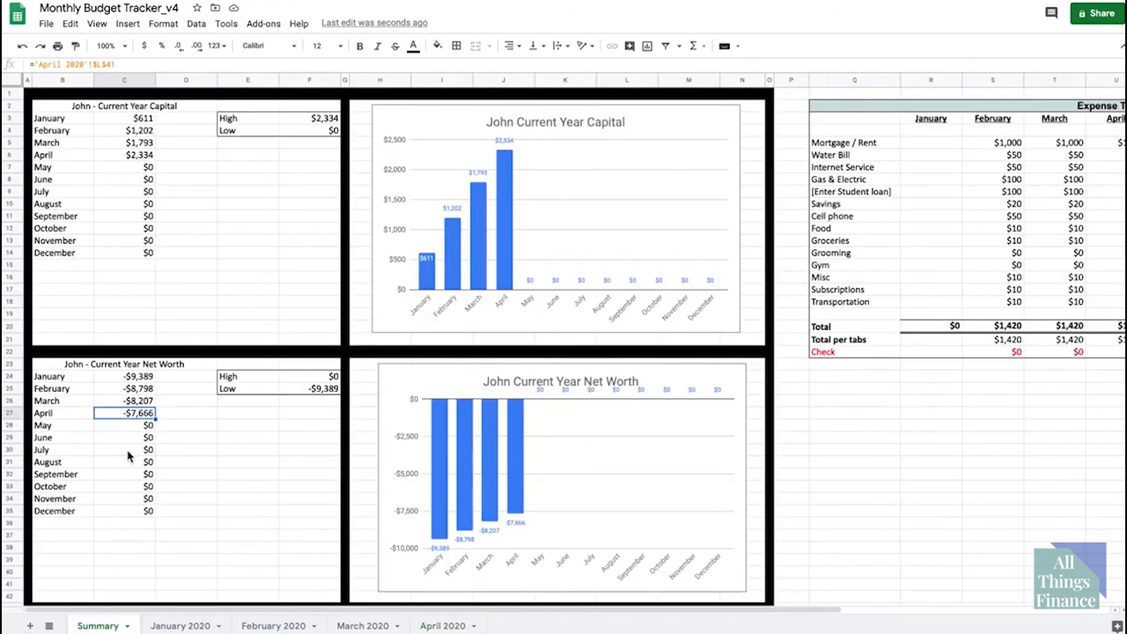